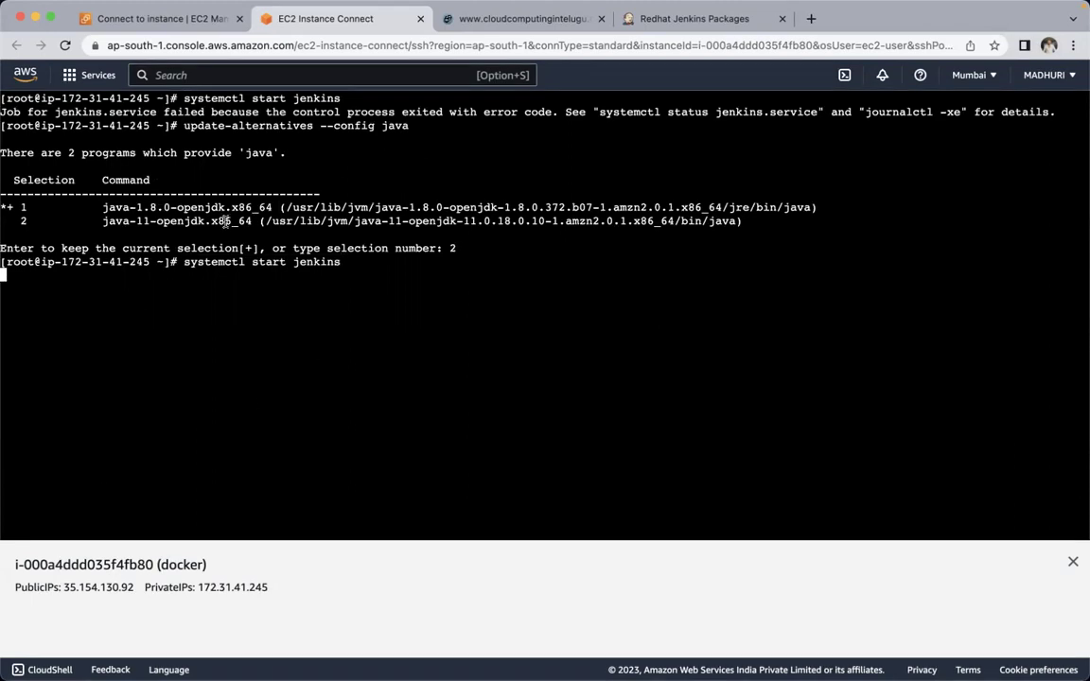
# Step: Highlight the update-alternatives java command and its Java 8 and Java 11 entries
pyautogui.moveTo(104, 208); pyautogui.dragTo(210, 208)
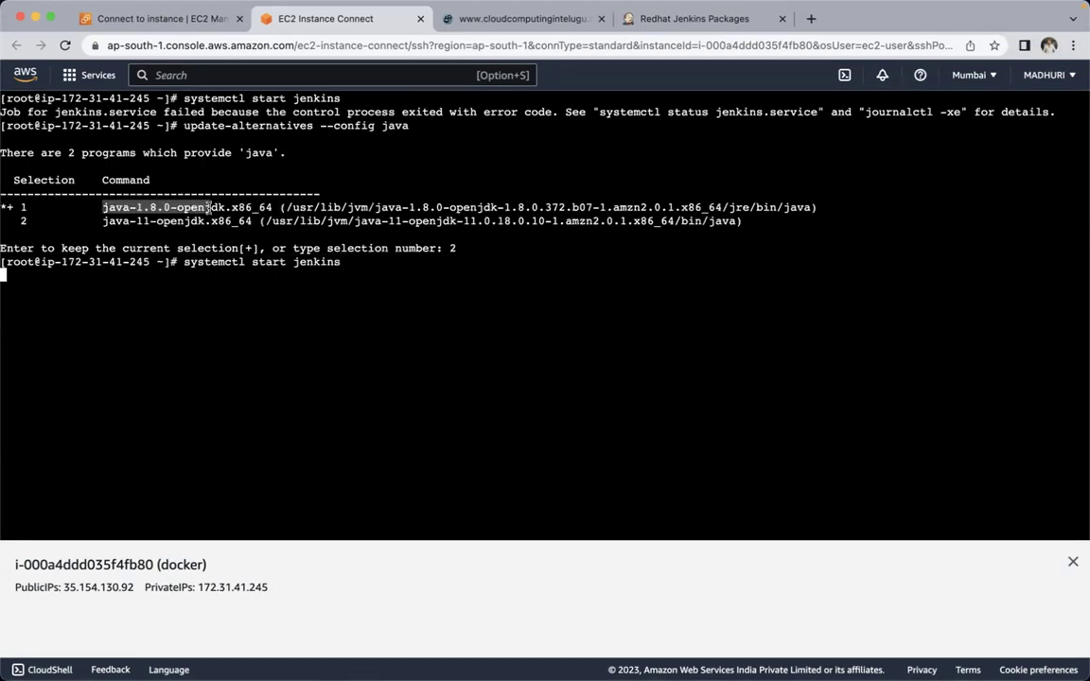
pyautogui.moveTo(175, 125); pyautogui.dragTo(477, 126)
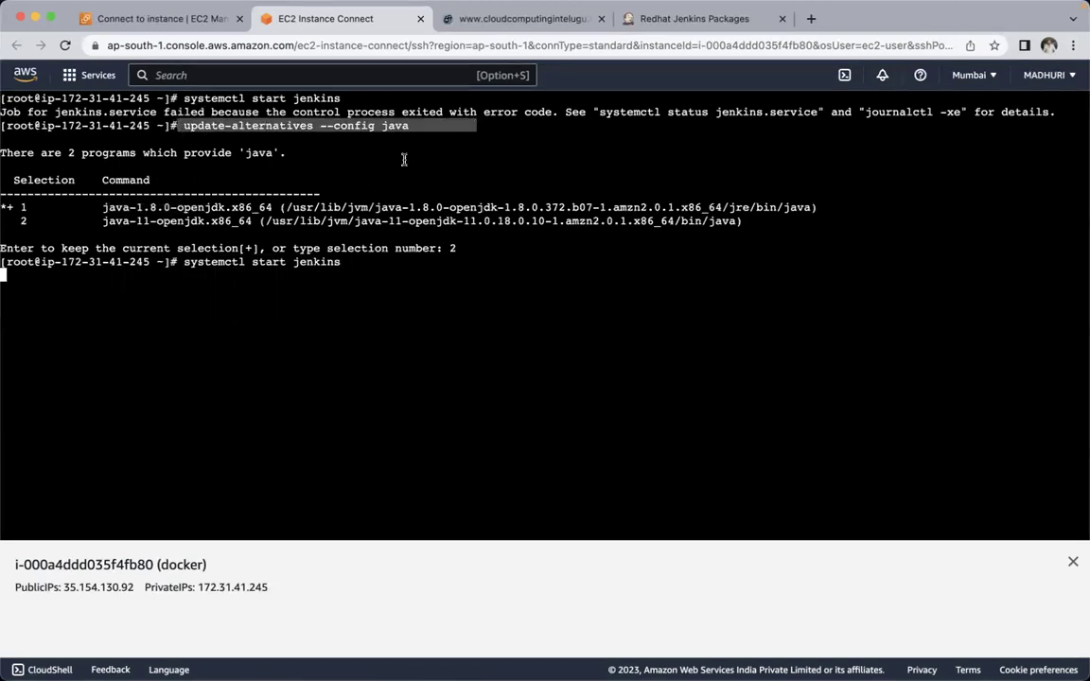
pyautogui.click(102, 220)
pyautogui.moveTo(177, 221); pyautogui.dragTo(253, 221)
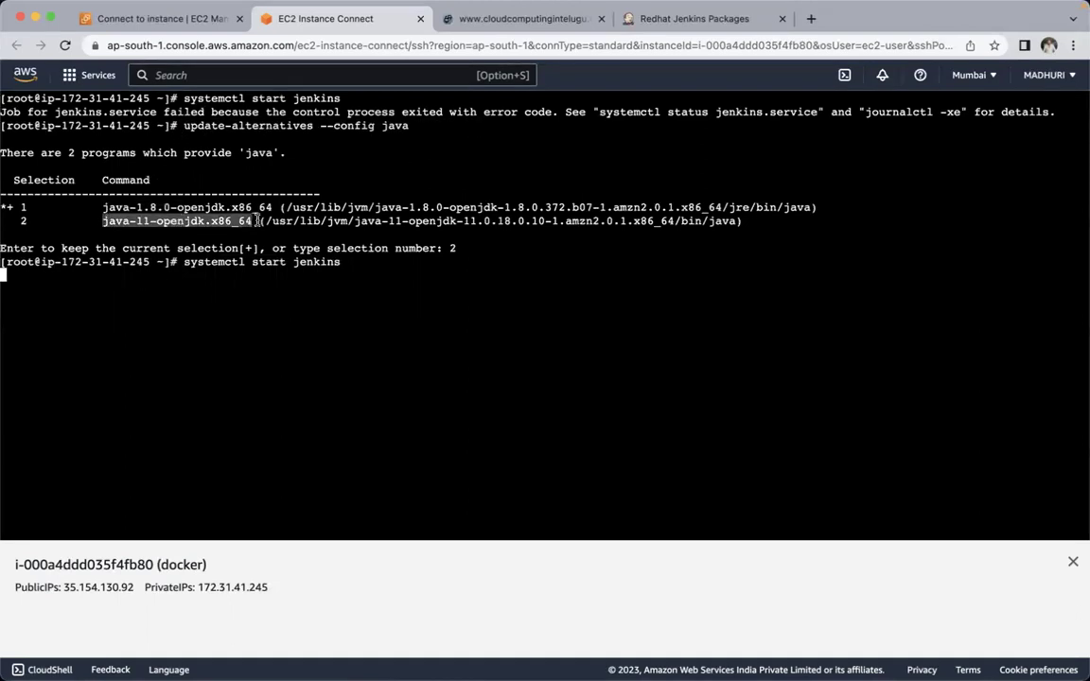
pyautogui.moveTo(45, 221); pyautogui.dragTo(19, 220)
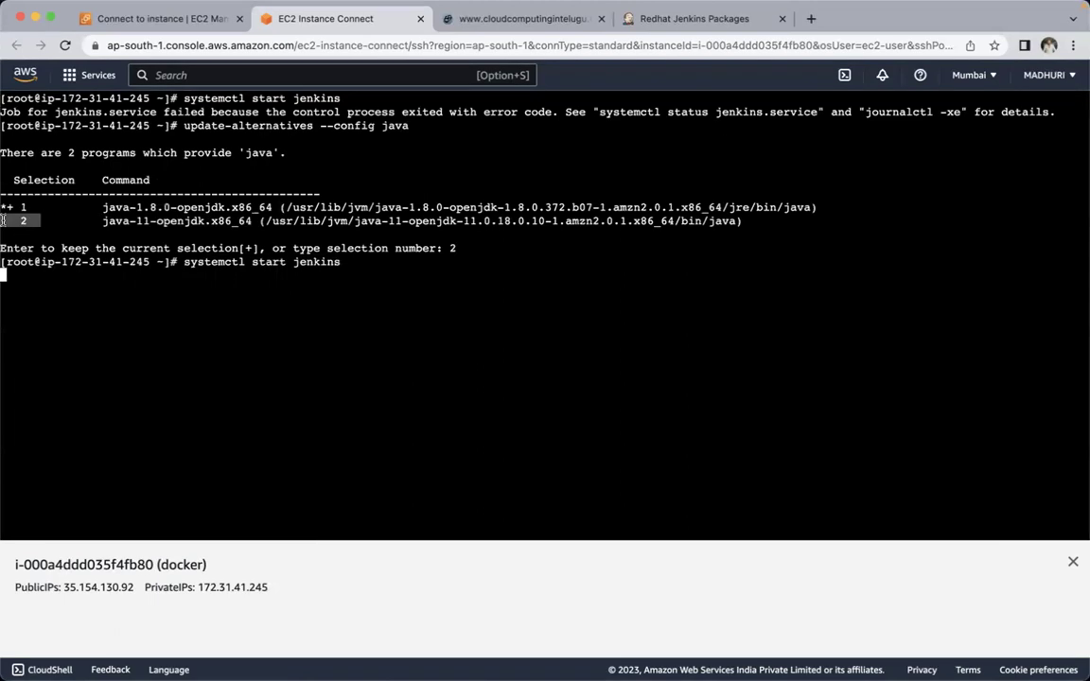
pyautogui.moveTo(96, 221); pyautogui.dragTo(297, 218)
pyautogui.click(449, 248)
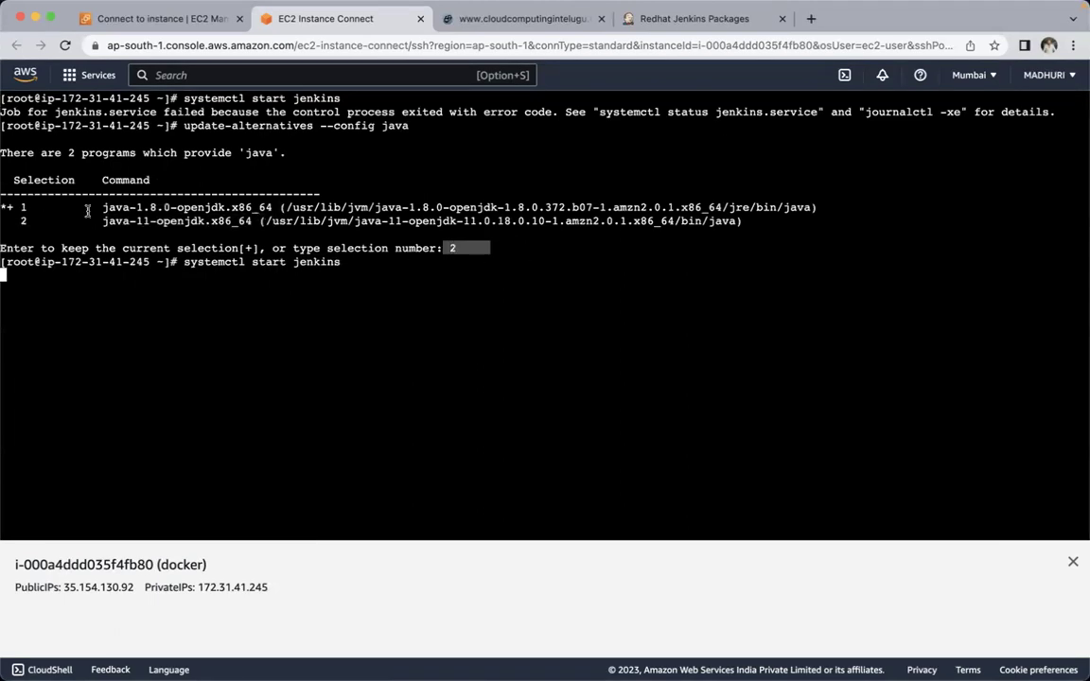
pyautogui.moveTo(85, 202); pyautogui.dragTo(248, 215)
pyautogui.click(336, 296)
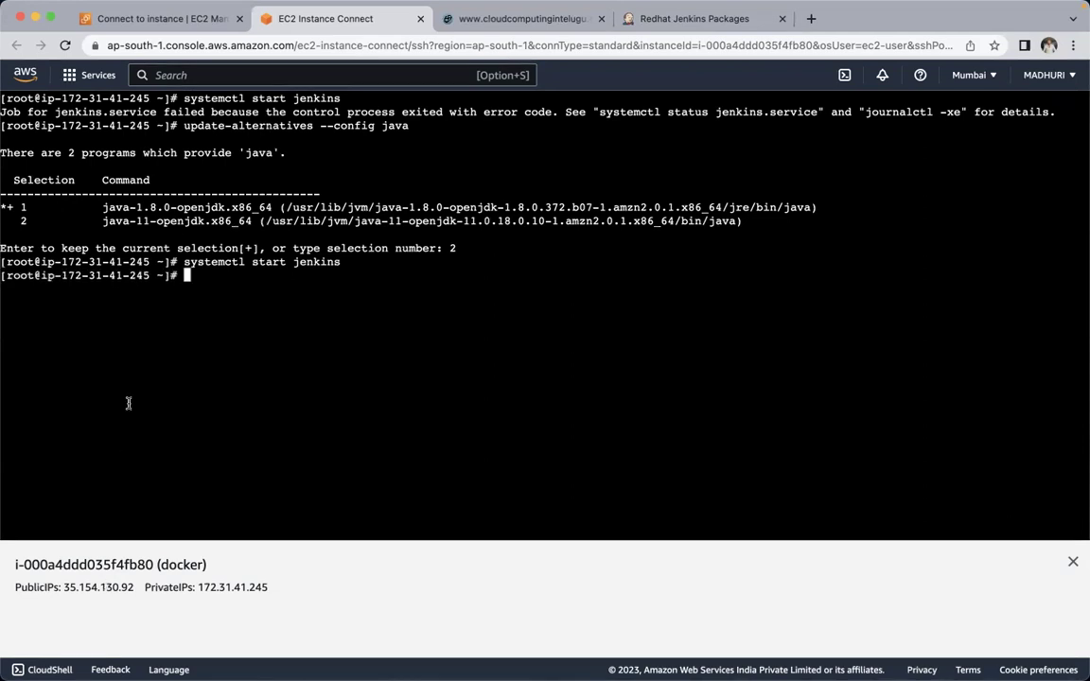
# Step: Open the instance's public IP on port 8080 in a new Chrome tab
pyautogui.doubleClick(98, 587)
pyautogui.press('super+c')
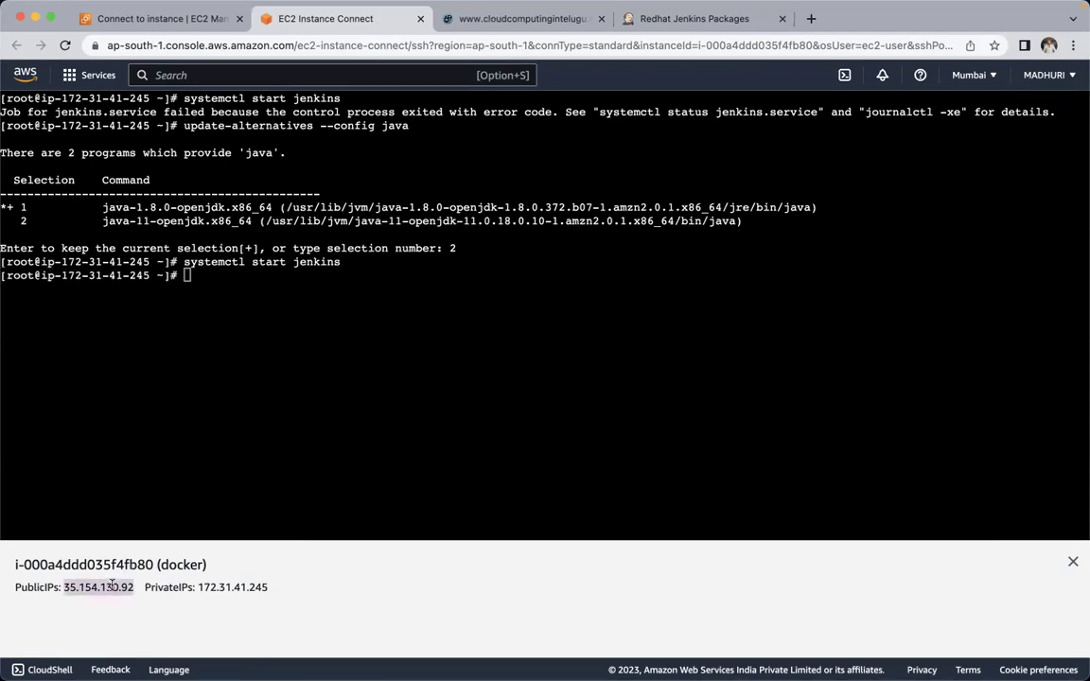
pyautogui.click(812, 19)
pyautogui.press('super+v')
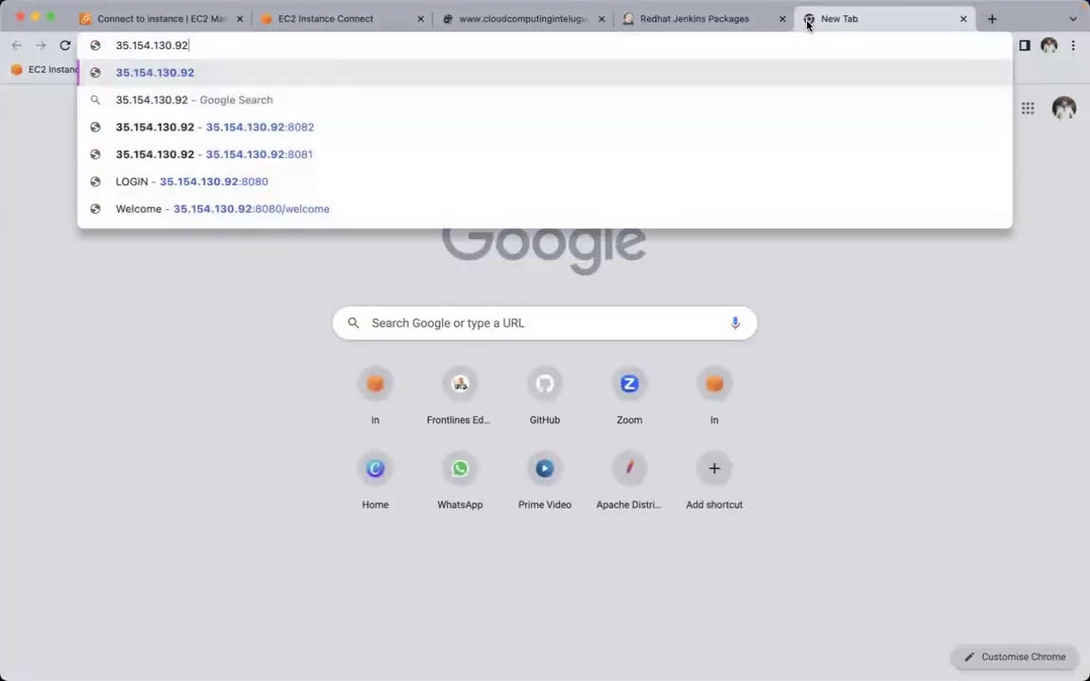
pyautogui.write(':8')
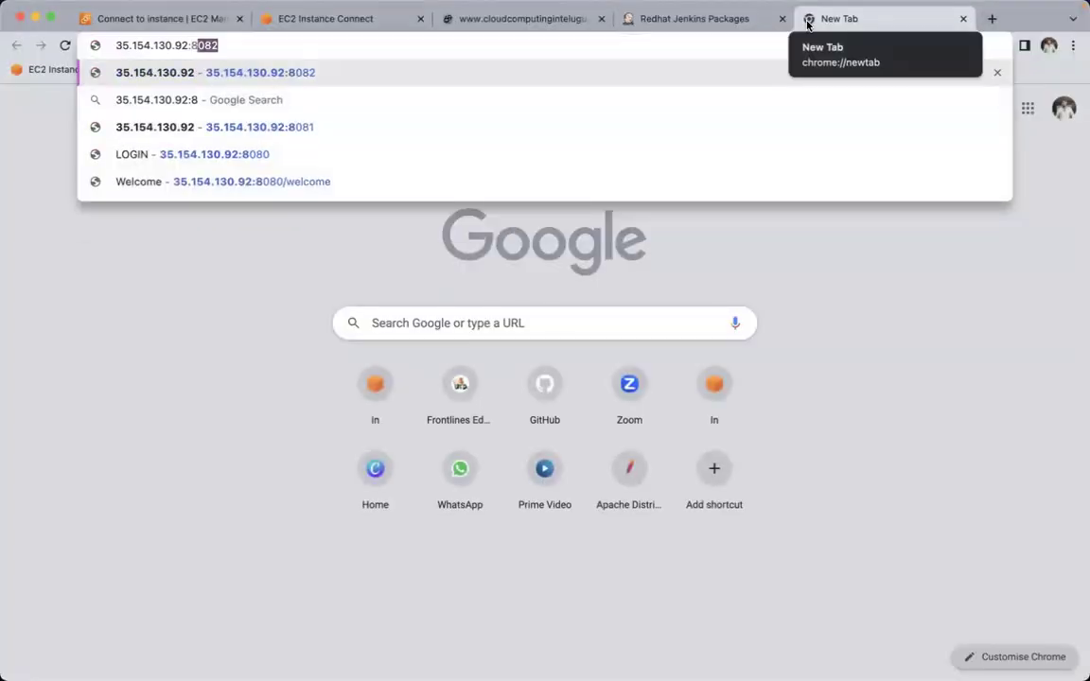
pyautogui.write('080')
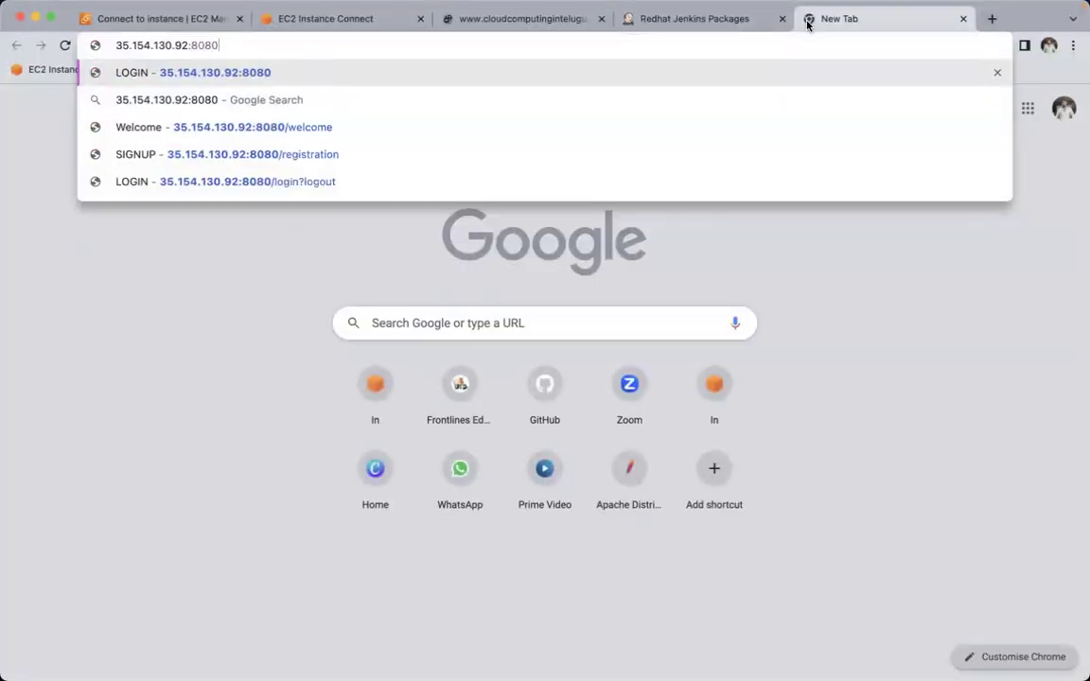
pyautogui.press('Return')
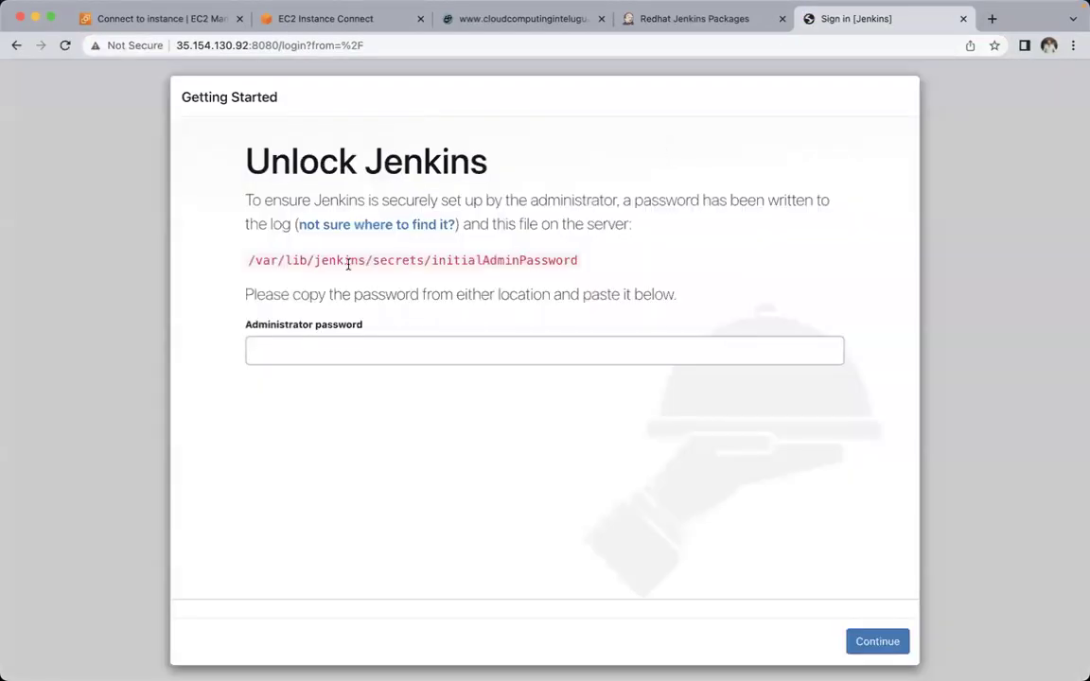
# Step: Copy the initialAdminPassword file path from the Unlock Jenkins page and return to the terminal
pyautogui.tripleClick(329, 148)
pyautogui.click(724, 168)
pyautogui.moveTo(248, 261); pyautogui.dragTo(573, 257)
pyautogui.press('super+c')
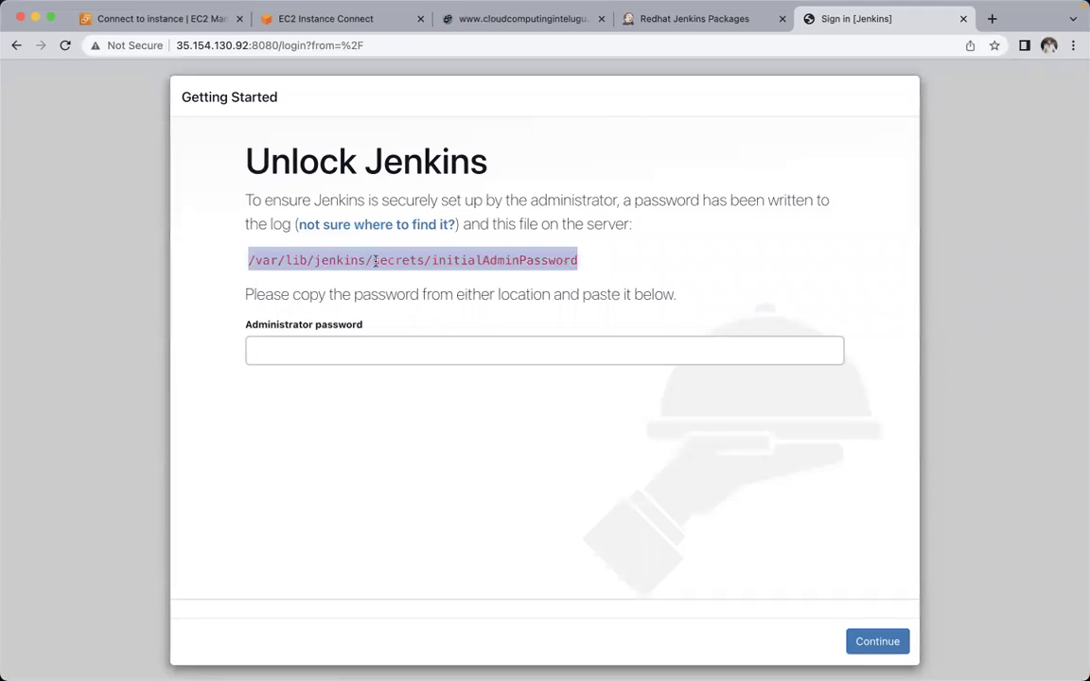
pyautogui.click(312, 18)
# Step: Print the initial admin password with cat on the initialAdminPassword path and copy it
pyautogui.write('cat')
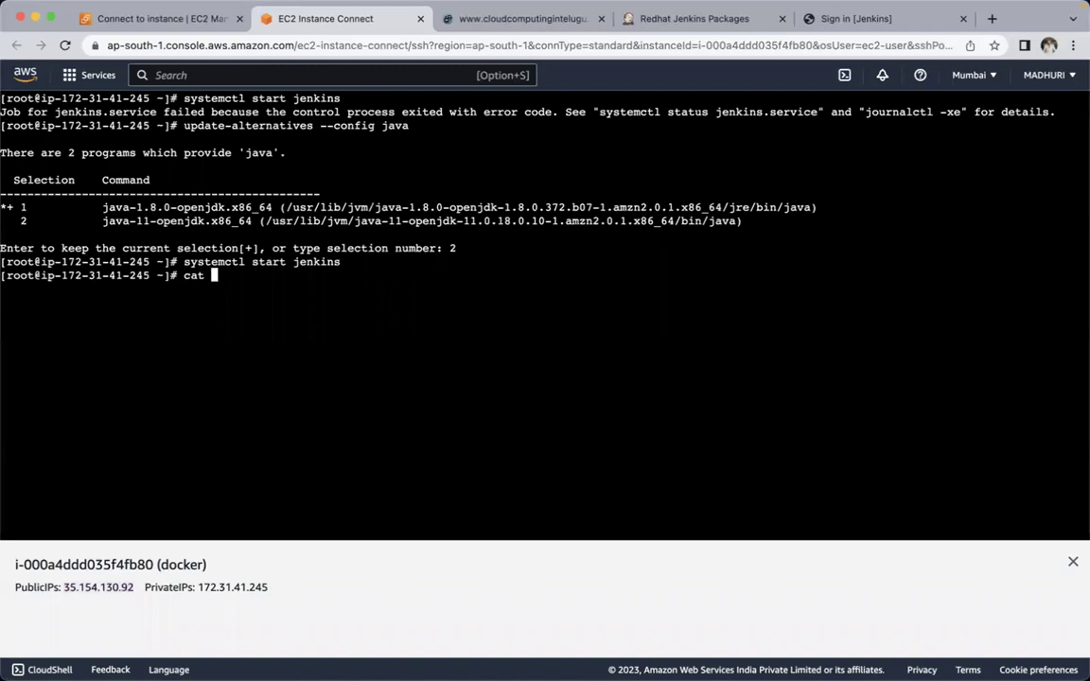
pyautogui.press('super+v')
pyautogui.press('Return')
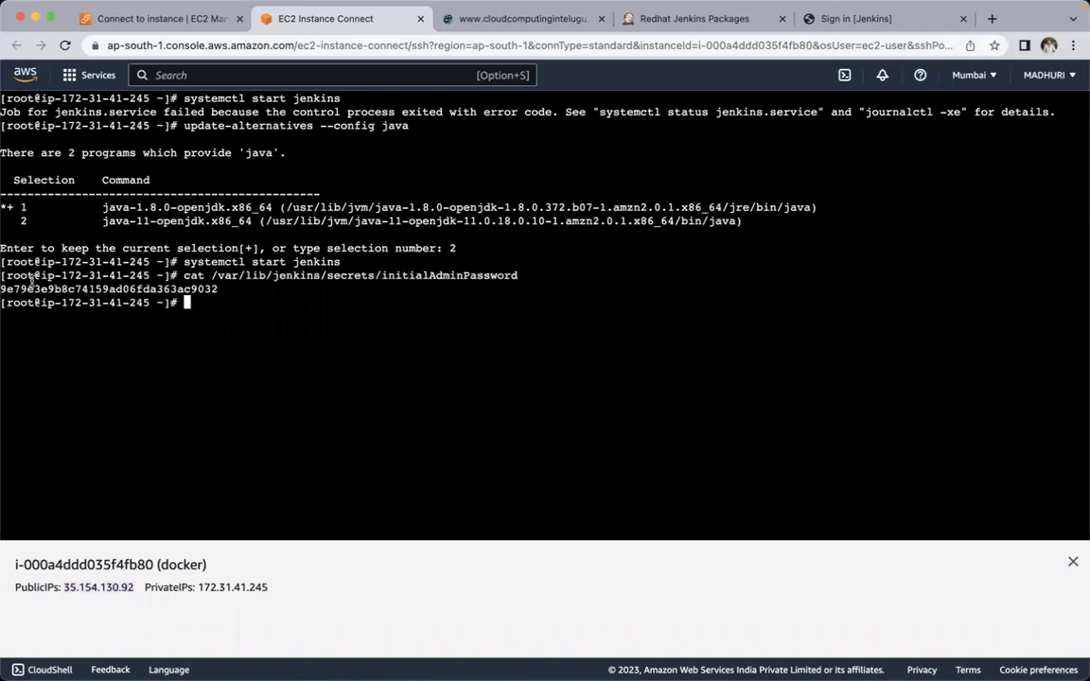
pyautogui.doubleClick(64, 289)
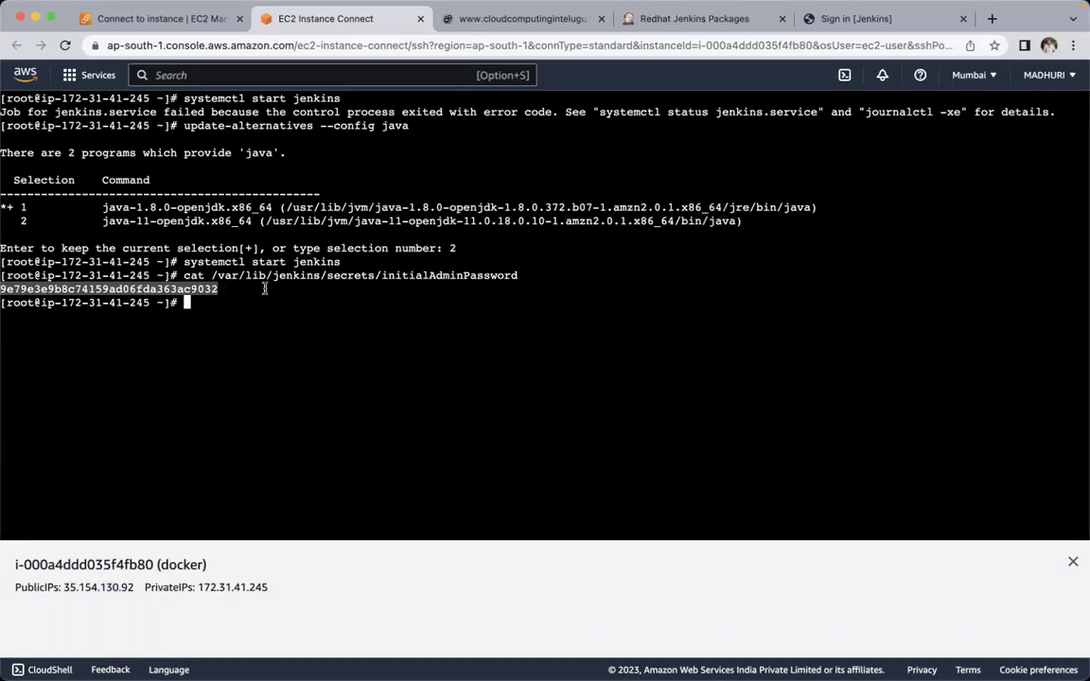
# Step: Paste the password into the Administrator password field and submit it
pyautogui.click(831, 28)
pyautogui.press('super+v')
pyautogui.press('Return')
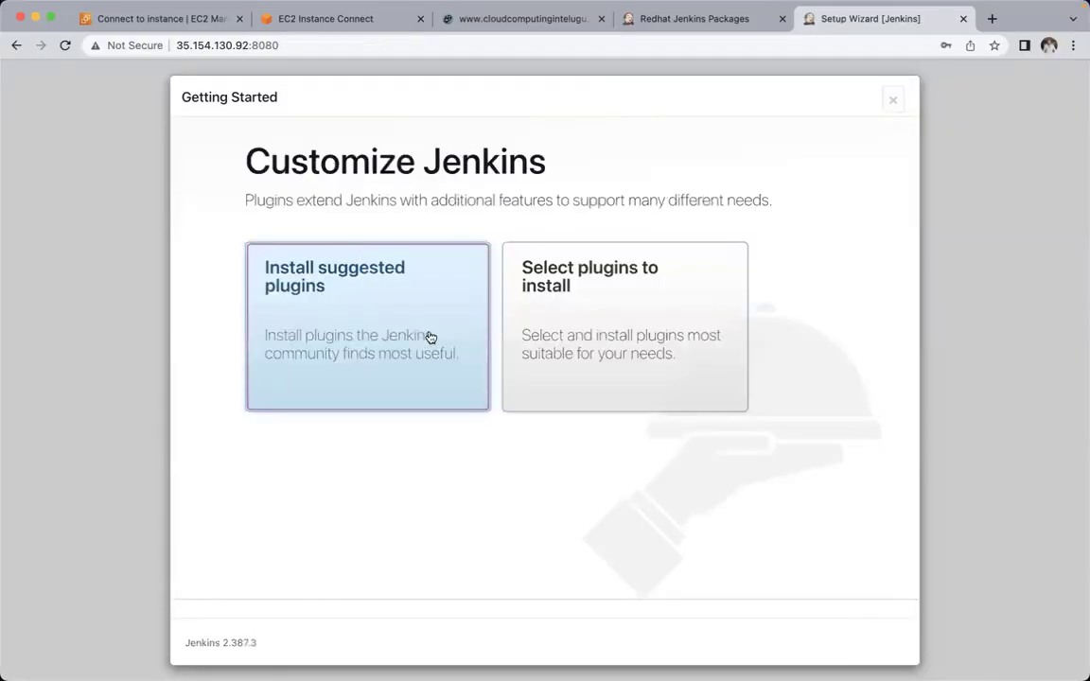
# Step: Start installing the suggested plugins, then go back to the EC2 terminal
pyautogui.click(284, 273)
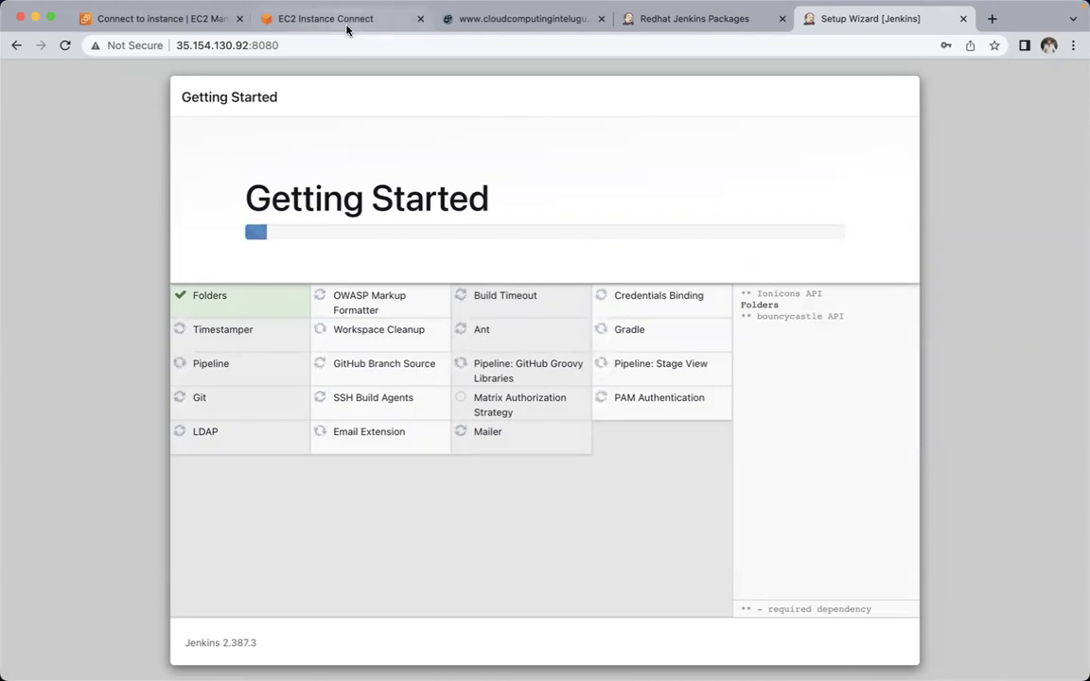
pyautogui.moveTo(242, 201); pyautogui.dragTo(666, 206)
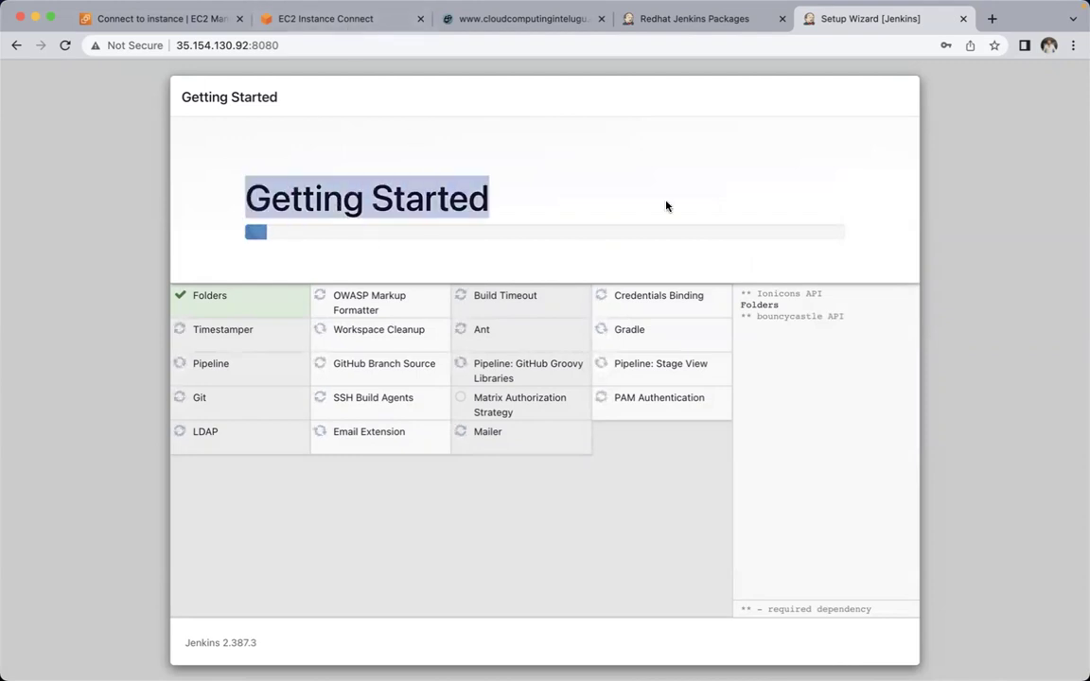
pyautogui.click(336, 19)
pyautogui.click(318, 332)
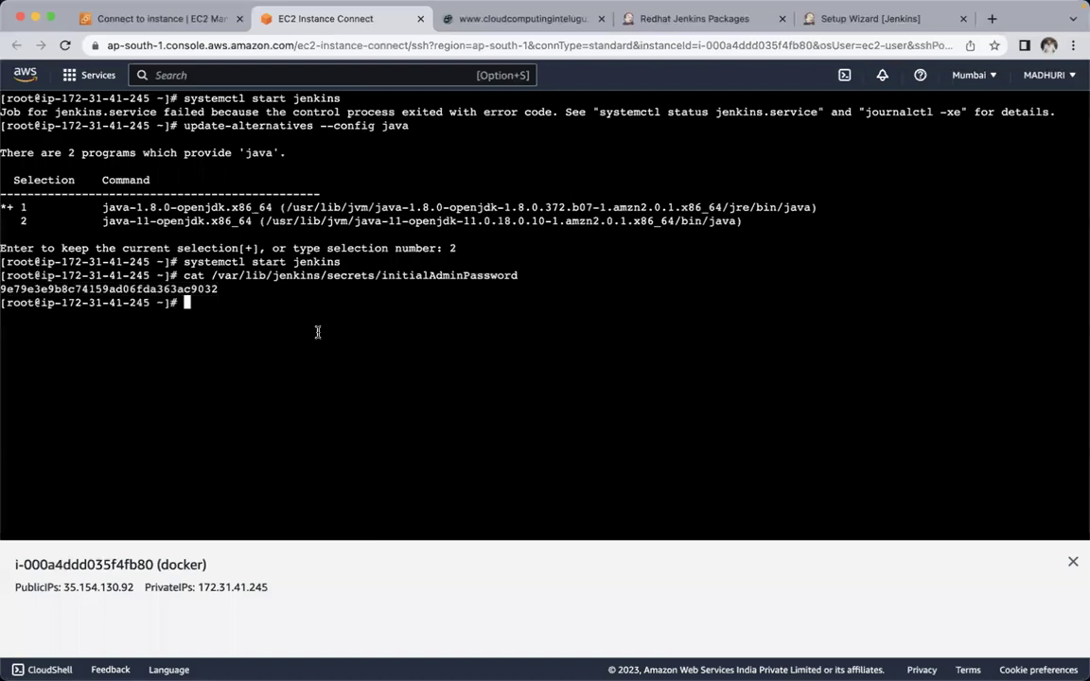
# Step: Open /lib/systemd/system/docker.service in vi
pyautogui.hotkey('ctrl', 'l')
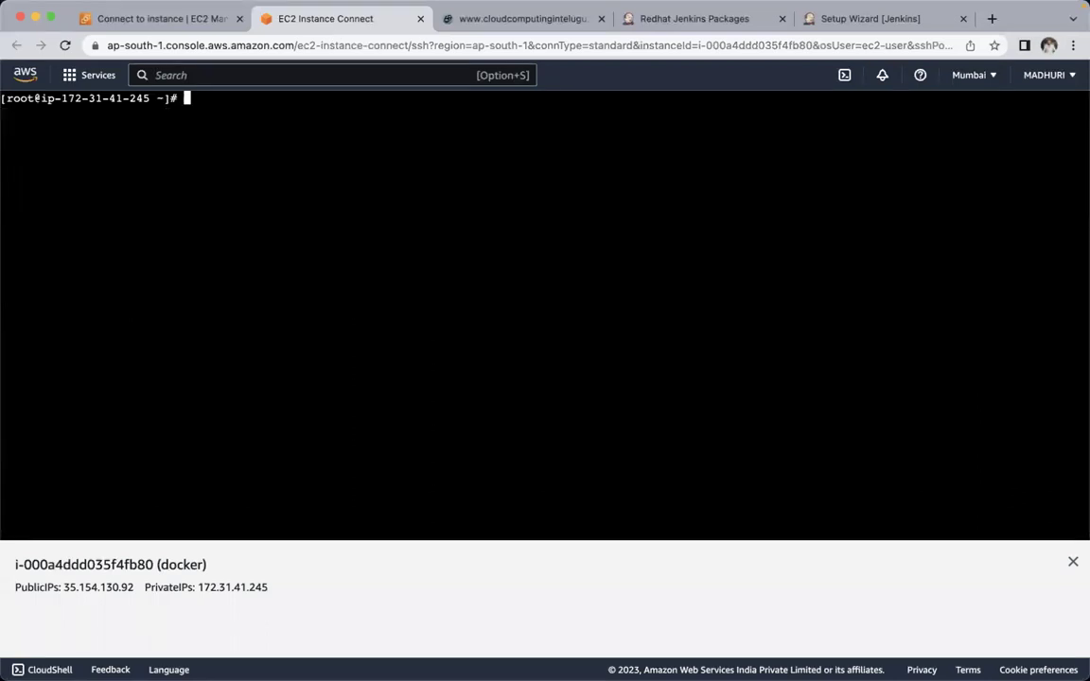
pyautogui.write('vi /lib/systemd/ssy')
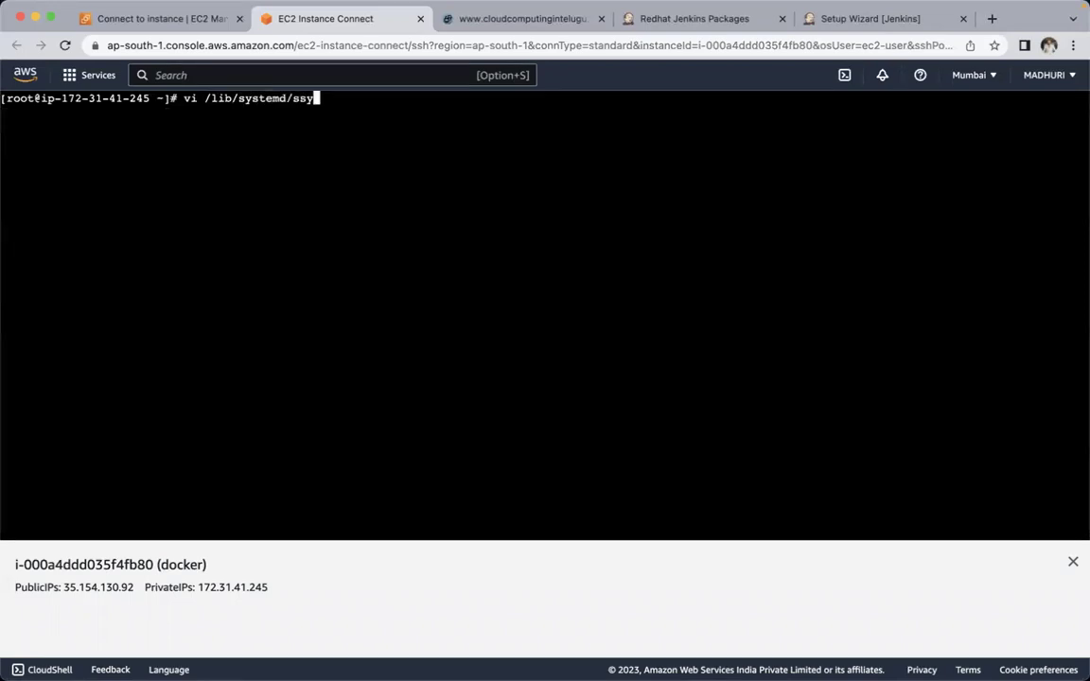
pyautogui.press('BackSpace')
pyautogui.press('BackSpace')
pyautogui.write('ystem/docker.service')
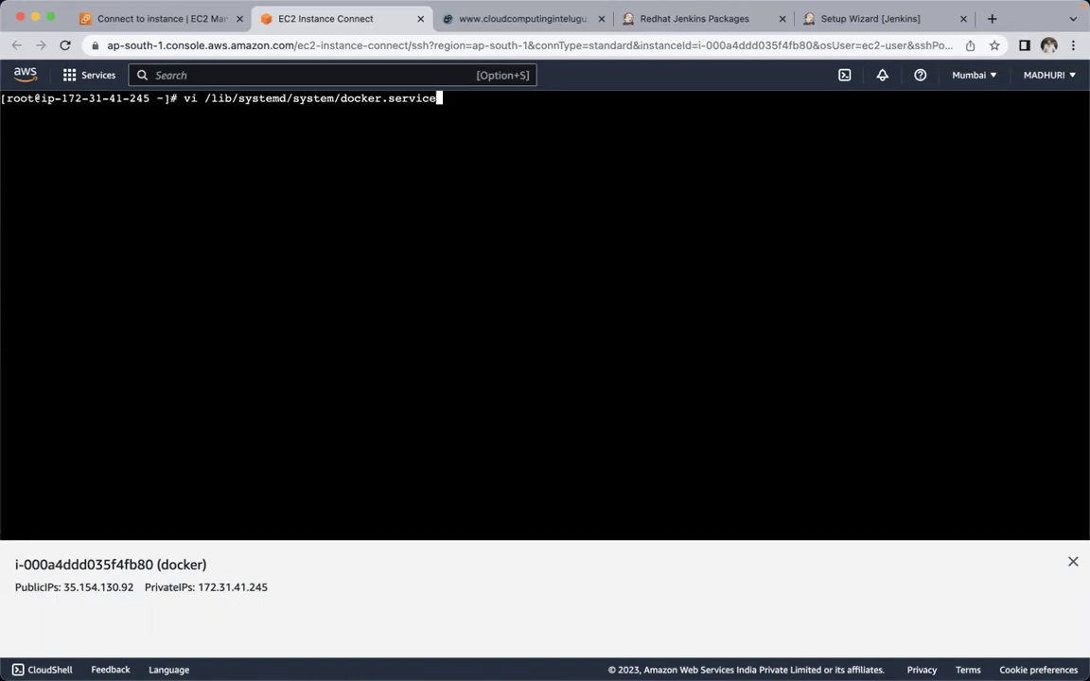
pyautogui.press('Return')
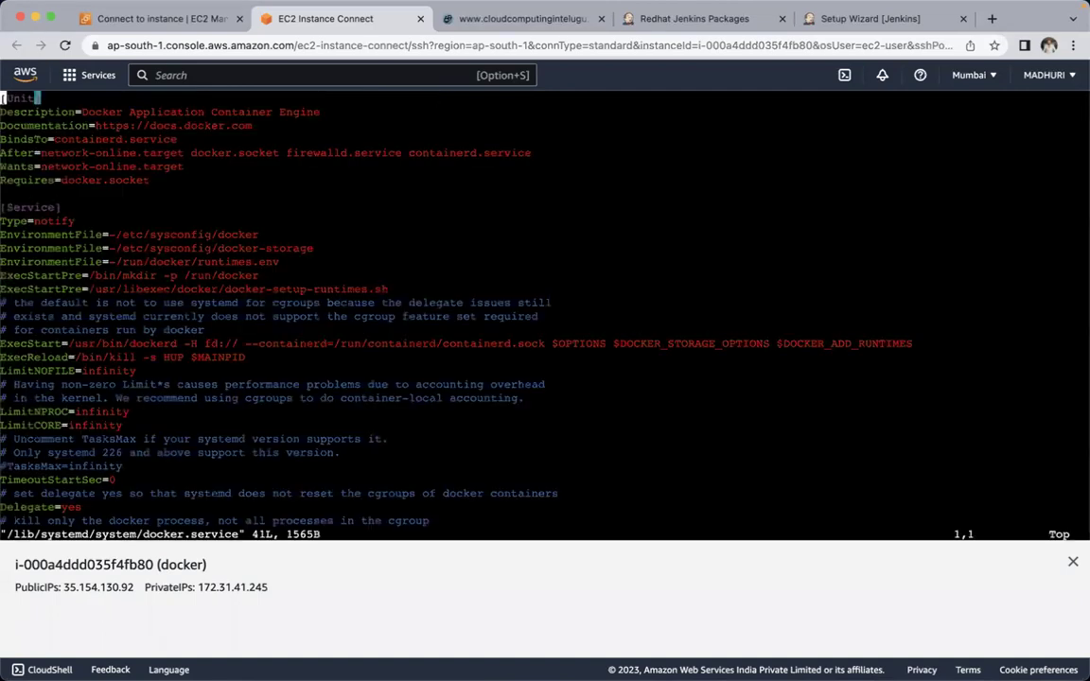
# Step: Change ExecStart to dockerd -H tcp://0.0.0.0:4243 -H unix:///var/run/docker.sock and enter :wq
pyautogui.moveTo(1, 344); pyautogui.dragTo(762, 346)
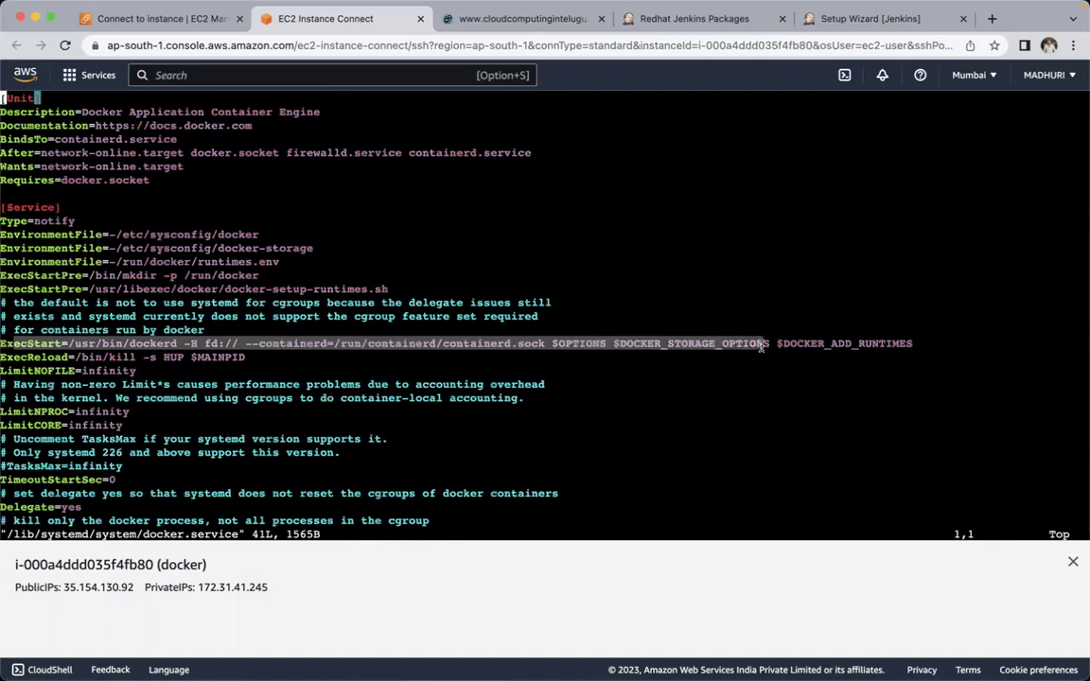
pyautogui.press('Down')
pyautogui.press('Down')
pyautogui.press('Down')
pyautogui.press('Down')
pyautogui.press('Down')
pyautogui.press('Down')
pyautogui.press('Down')
pyautogui.press('Down')
pyautogui.press('Down')
pyautogui.press('Down')
pyautogui.press('Down')
pyautogui.press('Down')
pyautogui.press('Down')
pyautogui.press('Down')
pyautogui.press('Down')
pyautogui.press('Down')
pyautogui.press('Down')
pyautogui.press('Down')
pyautogui.hotkey('shift', 'a')
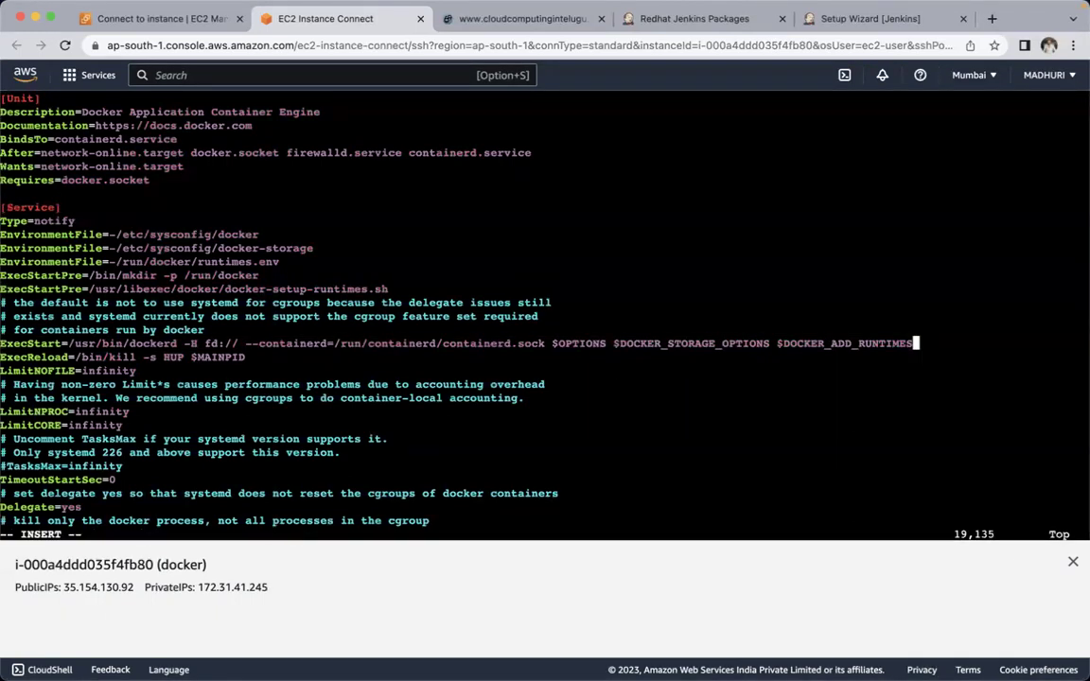
pyautogui.press('BackSpace')
pyautogui.press('BackSpace')
pyautogui.press('BackSpace')
pyautogui.press('BackSpace')
pyautogui.press('BackSpace')
pyautogui.press('BackSpace')
pyautogui.press('BackSpace')
pyautogui.press('BackSpace')
pyautogui.press('BackSpace')
pyautogui.press('BackSpace')
pyautogui.press('BackSpace')
pyautogui.press('BackSpace')
pyautogui.press('BackSpace')
pyautogui.press('BackSpace')
pyautogui.press('BackSpace')
pyautogui.press('BackSpace')
pyautogui.press('BackSpace')
pyautogui.press('BackSpace')
pyautogui.press('BackSpace')
pyautogui.press('BackSpace')
pyautogui.press('BackSpace')
pyautogui.press('BackSpace')
pyautogui.press('BackSpace')
pyautogui.press('BackSpace')
pyautogui.press('BackSpace')
pyautogui.press('BackSpace')
pyautogui.press('BackSpace')
pyautogui.press('BackSpace')
pyautogui.press('BackSpace')
pyautogui.press('BackSpace')
pyautogui.press('BackSpace')
pyautogui.press('BackSpace')
pyautogui.press('BackSpace')
pyautogui.press('BackSpace')
pyautogui.press('BackSpace')
pyautogui.press('BackSpace')
pyautogui.press('BackSpace')
pyautogui.press('BackSpace')
pyautogui.press('BackSpace')
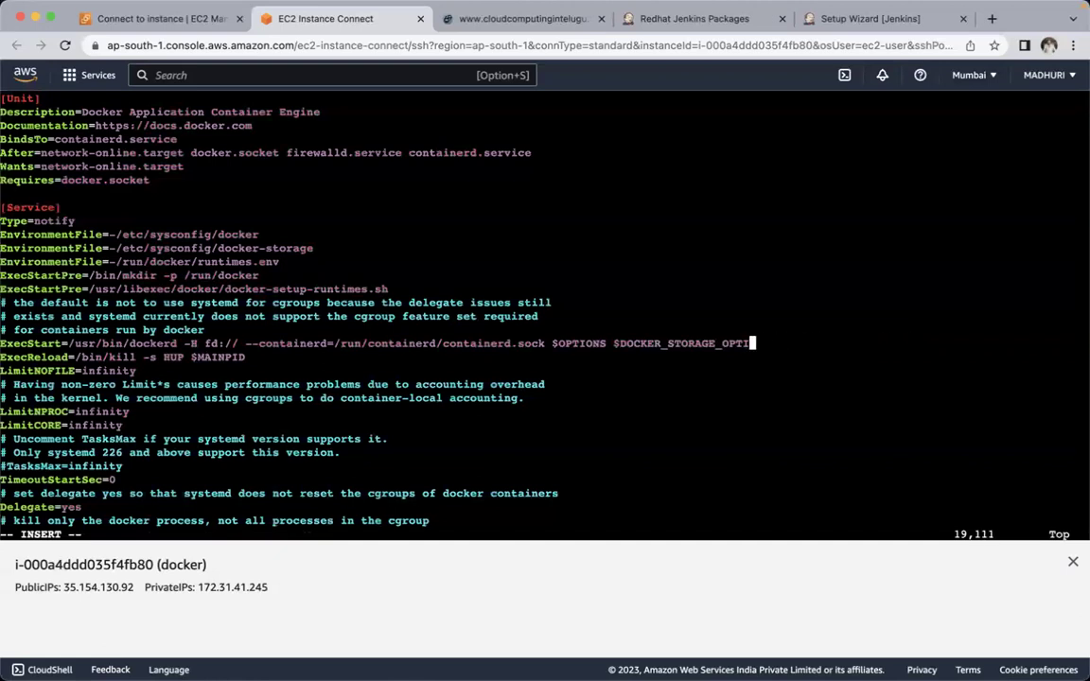
pyautogui.press('BackSpace')
pyautogui.press('BackSpace')
pyautogui.press('BackSpace')
pyautogui.press('BackSpace')
pyautogui.press('BackSpace')
pyautogui.press('BackSpace')
pyautogui.press('BackSpace')
pyautogui.press('BackSpace')
pyautogui.press('BackSpace')
pyautogui.press('BackSpace')
pyautogui.press('BackSpace')
pyautogui.press('BackSpace')
pyautogui.press('BackSpace')
pyautogui.press('BackSpace')
pyautogui.press('BackSpace')
pyautogui.press('BackSpace')
pyautogui.press('BackSpace')
pyautogui.press('BackSpace')
pyautogui.press('BackSpace')
pyautogui.press('BackSpace')
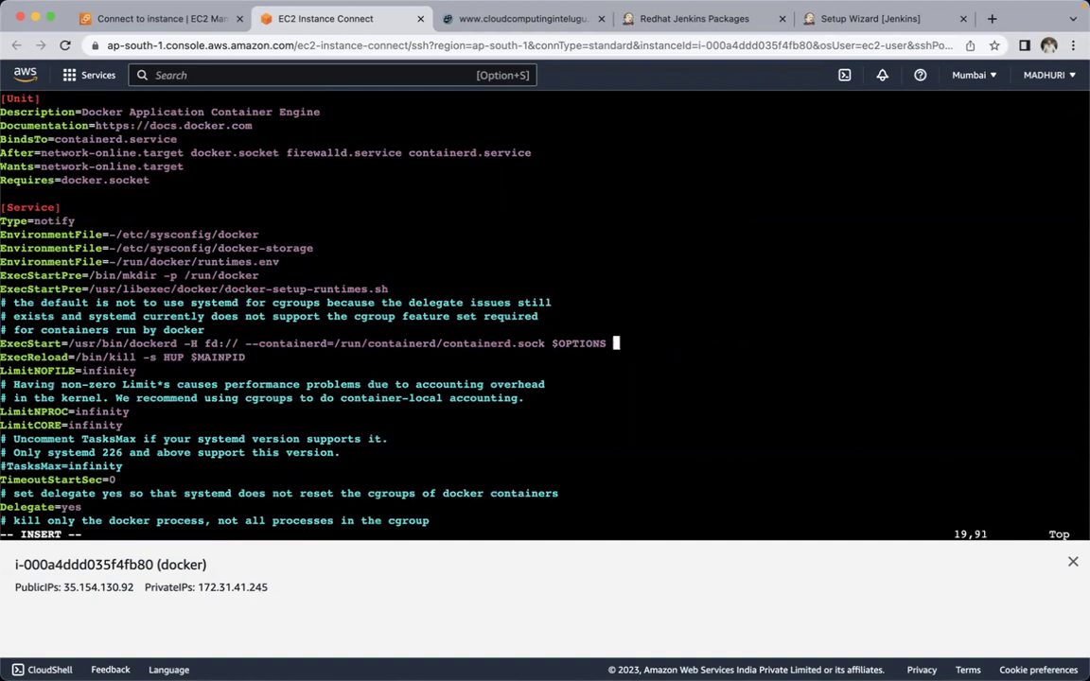
pyautogui.press('BackSpace')
pyautogui.press('BackSpace')
pyautogui.press('BackSpace')
pyautogui.press('BackSpace')
pyautogui.press('BackSpace')
pyautogui.press('BackSpace')
pyautogui.press('BackSpace')
pyautogui.press('BackSpace')
pyautogui.press('BackSpace')
pyautogui.press('BackSpace')
pyautogui.press('BackSpace')
pyautogui.press('BackSpace')
pyautogui.press('BackSpace')
pyautogui.press('BackSpace')
pyautogui.press('BackSpace')
pyautogui.press('BackSpace')
pyautogui.press('BackSpace')
pyautogui.press('BackSpace')
pyautogui.press('BackSpace')
pyautogui.press('BackSpace')
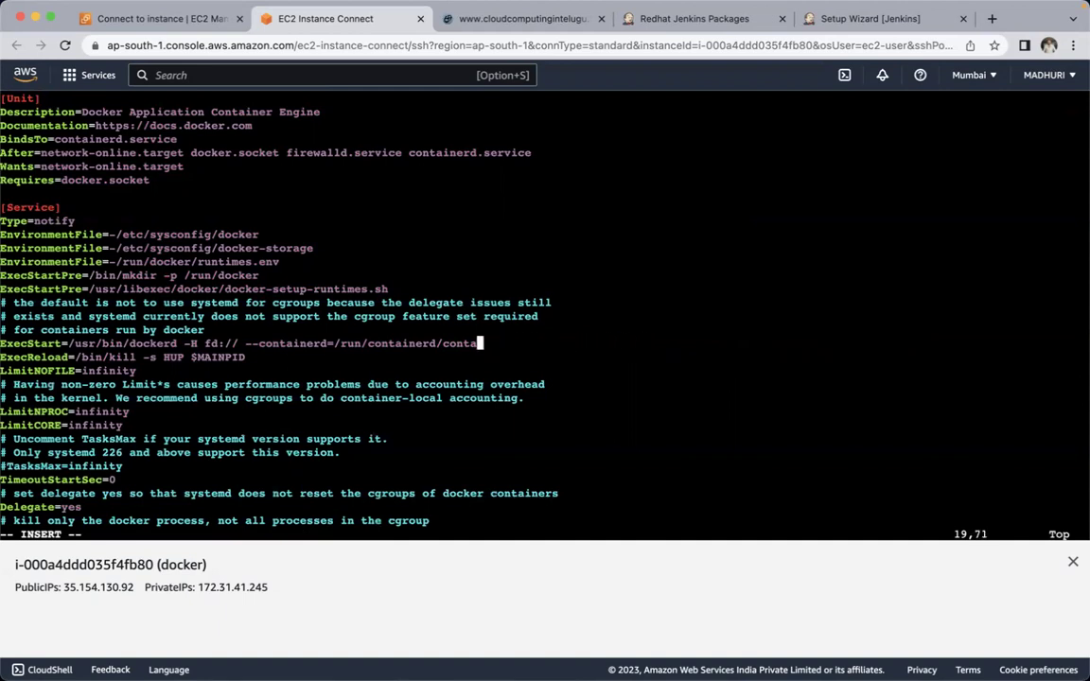
pyautogui.press('BackSpace')
pyautogui.press('BackSpace')
pyautogui.press('BackSpace')
pyautogui.press('BackSpace')
pyautogui.press('BackSpace')
pyautogui.press('BackSpace')
pyautogui.press('BackSpace')
pyautogui.press('BackSpace')
pyautogui.press('BackSpace')
pyautogui.press('BackSpace')
pyautogui.press('BackSpace')
pyautogui.press('BackSpace')
pyautogui.press('BackSpace')
pyautogui.press('BackSpace')
pyautogui.press('BackSpace')
pyautogui.press('BackSpace')
pyautogui.press('BackSpace')
pyautogui.press('BackSpace')
pyautogui.press('BackSpace')
pyautogui.press('BackSpace')
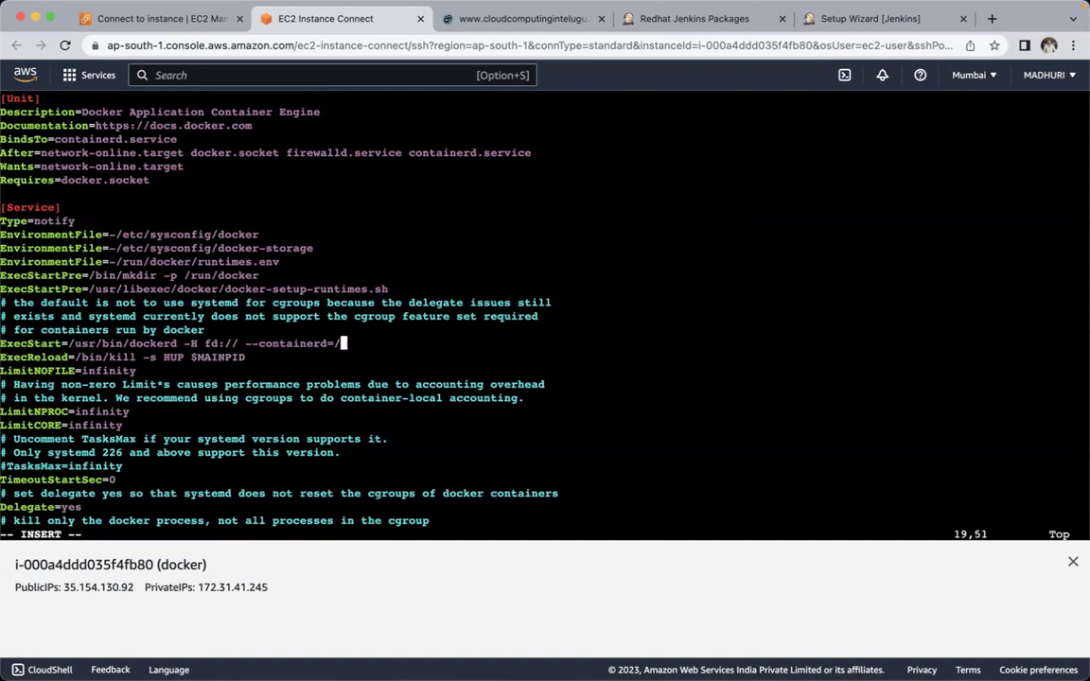
pyautogui.press('BackSpace')
pyautogui.press('BackSpace')
pyautogui.press('BackSpace')
pyautogui.press('BackSpace')
pyautogui.press('BackSpace')
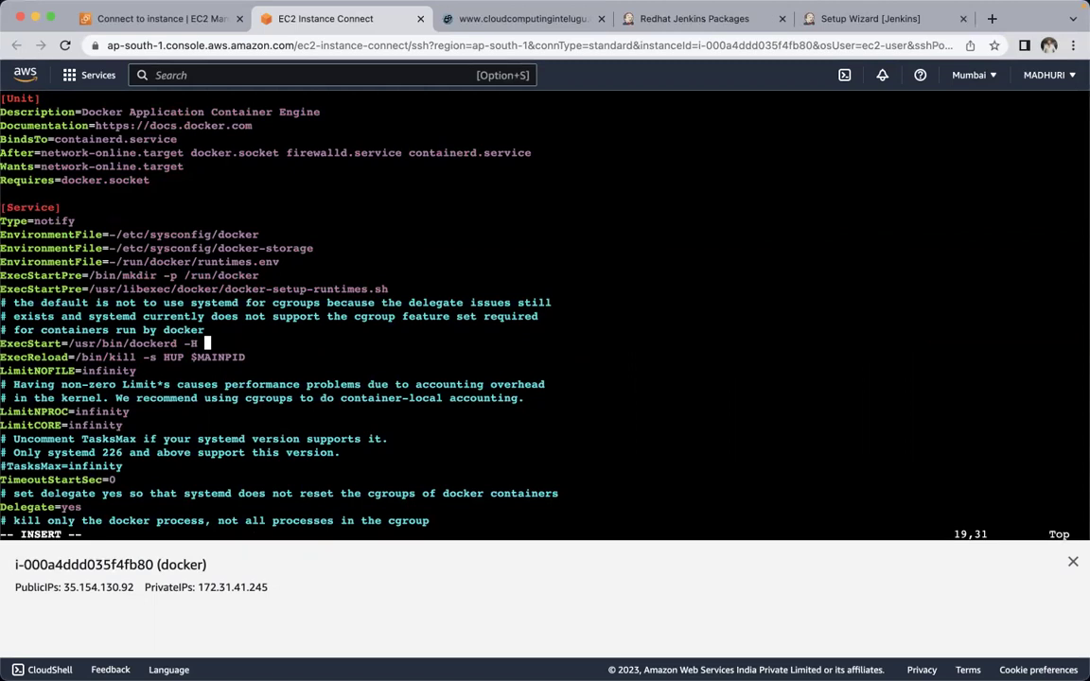
pyautogui.write('tcp://0.0.0.0')
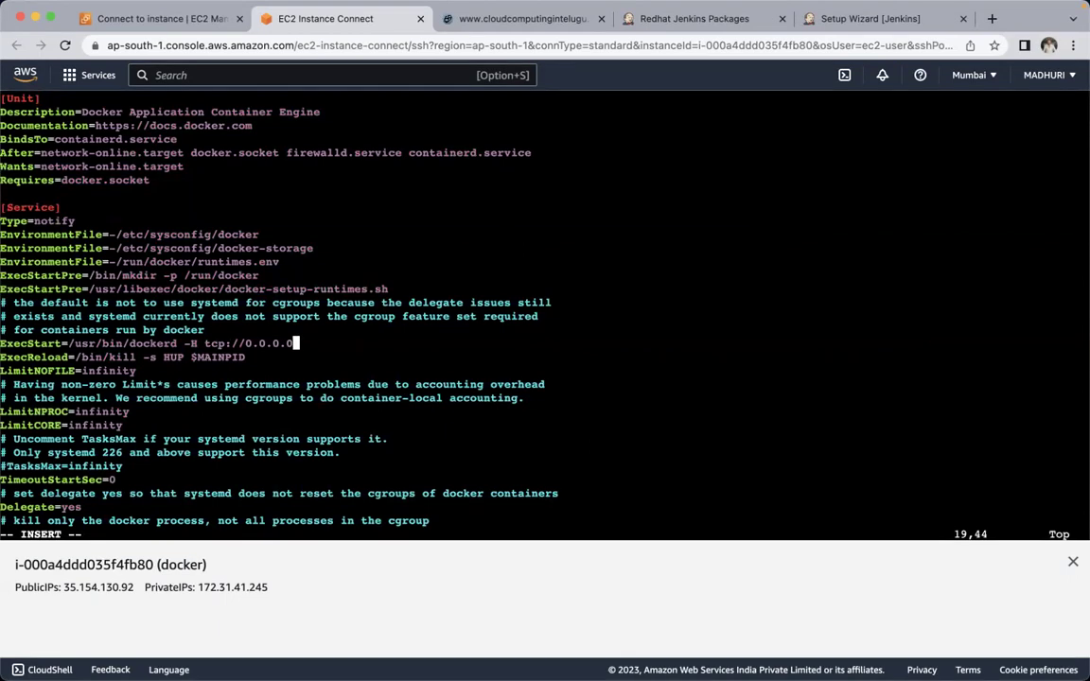
pyautogui.write(':4243 -H unix://')
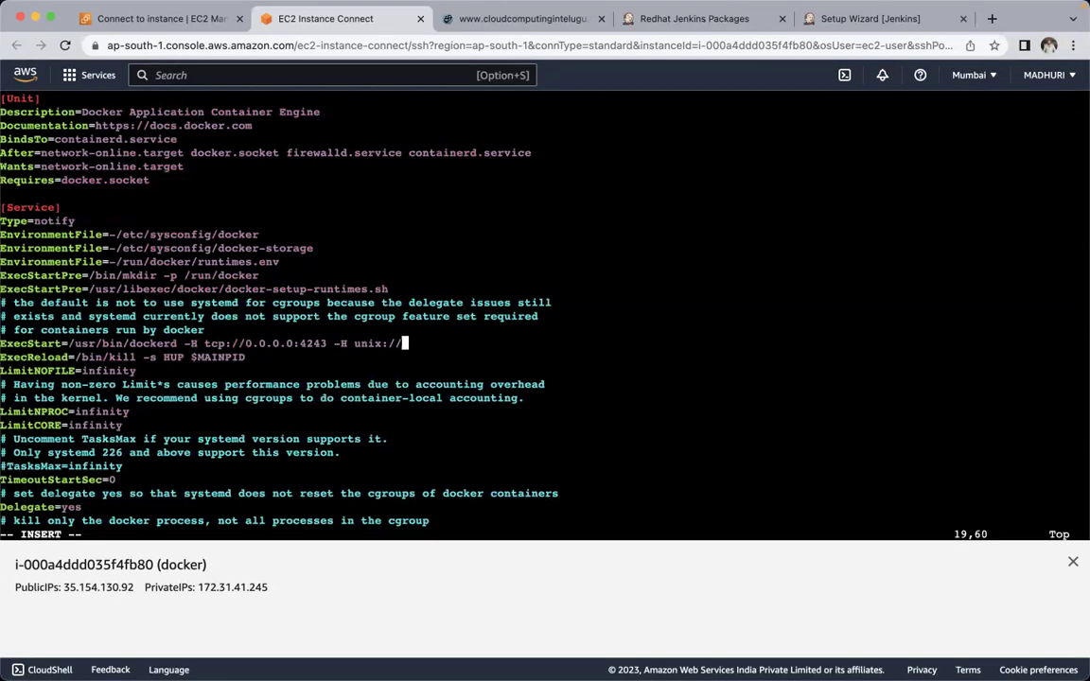
pyautogui.write('/var/run/docker.sock')
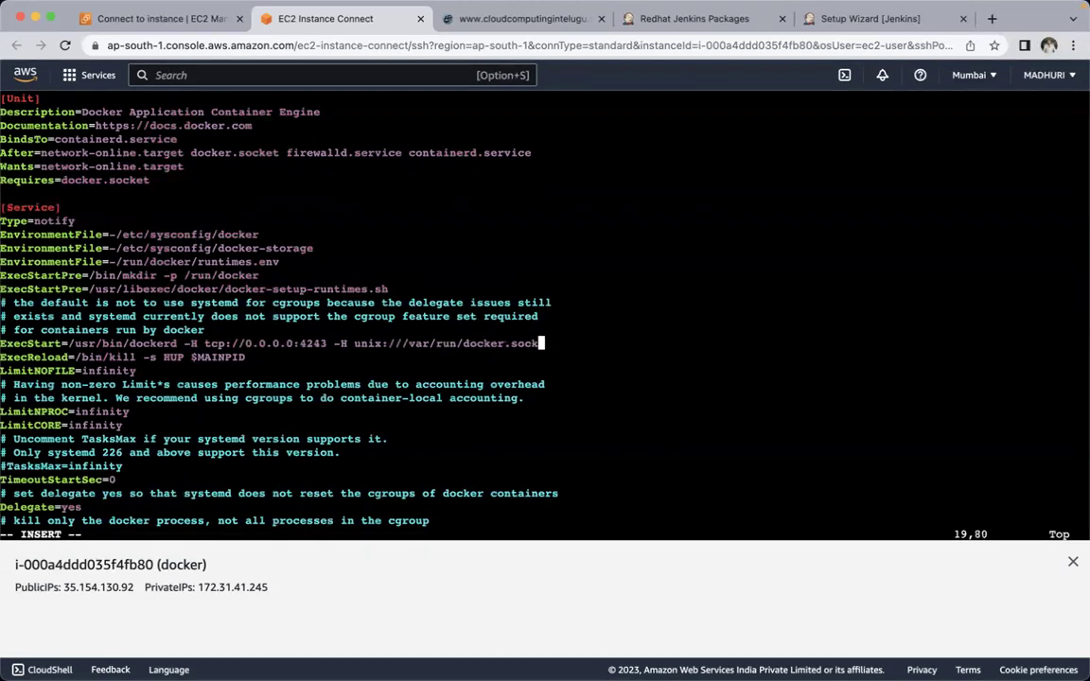
pyautogui.press('Escape')
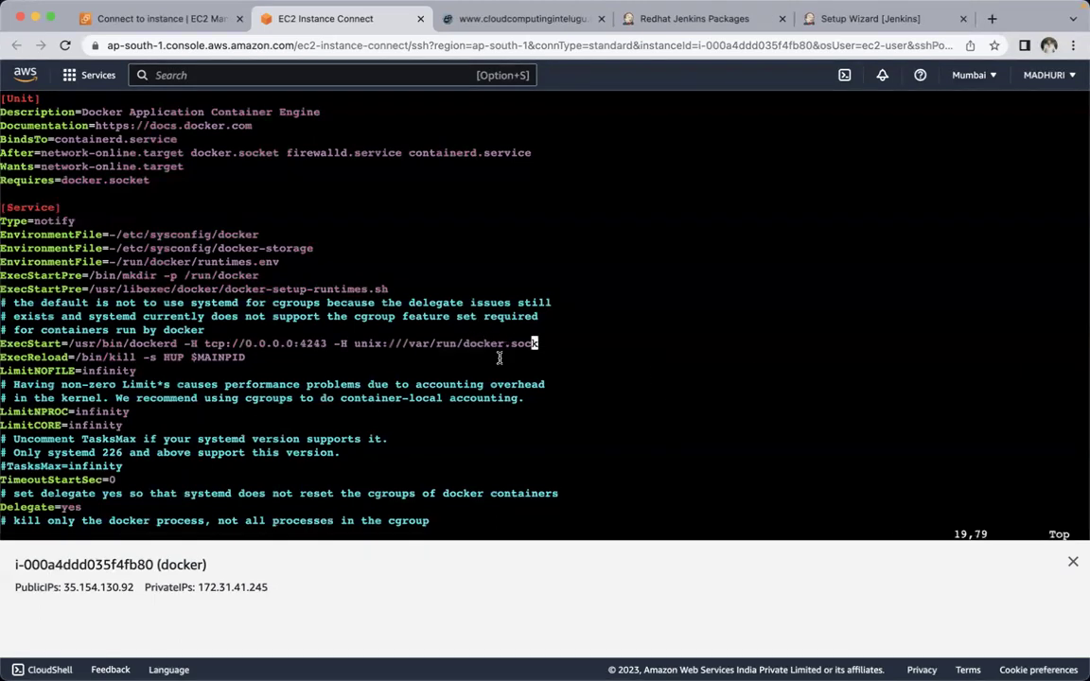
pyautogui.write(':wq')
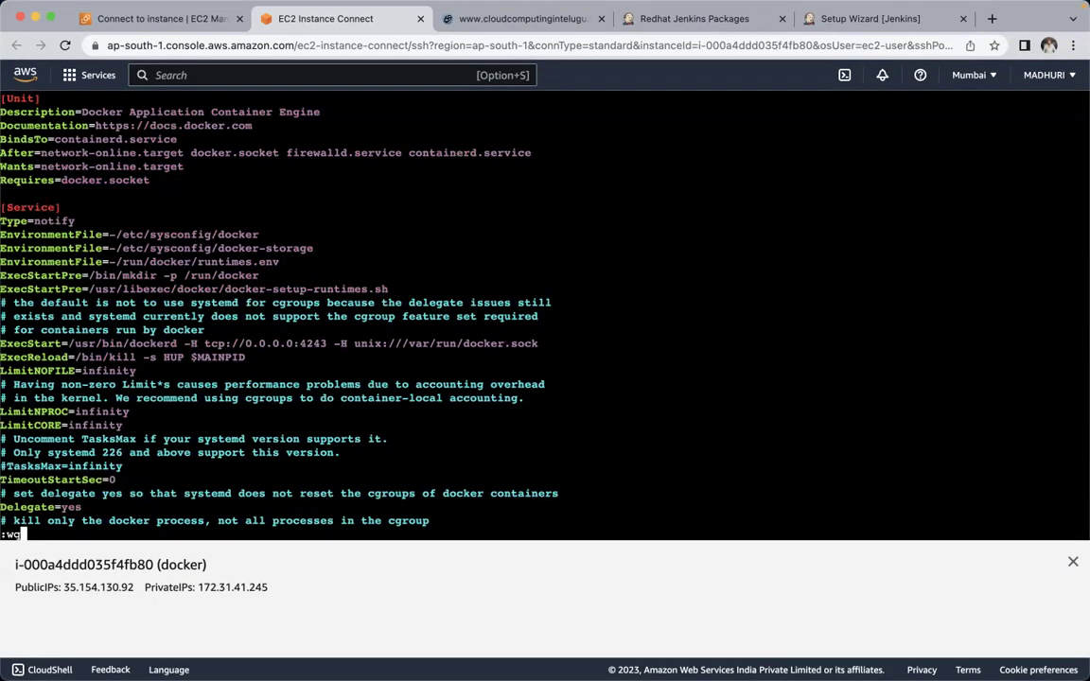
# Step: Save docker.service and quit vi
pyautogui.press('Return')
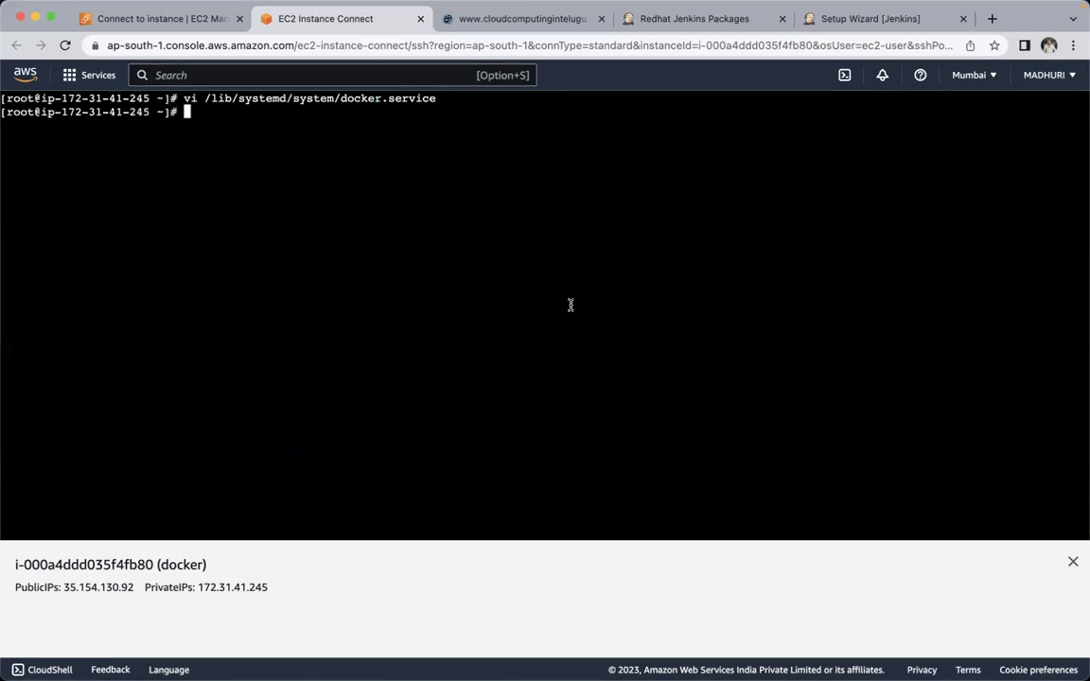
pyautogui.doubleClick(343, 98)
pyautogui.click(383, 144)
# Step: Run systemctl daemon-reload, correcting the 'deamon' typo
pyautogui.write('systemctl ')
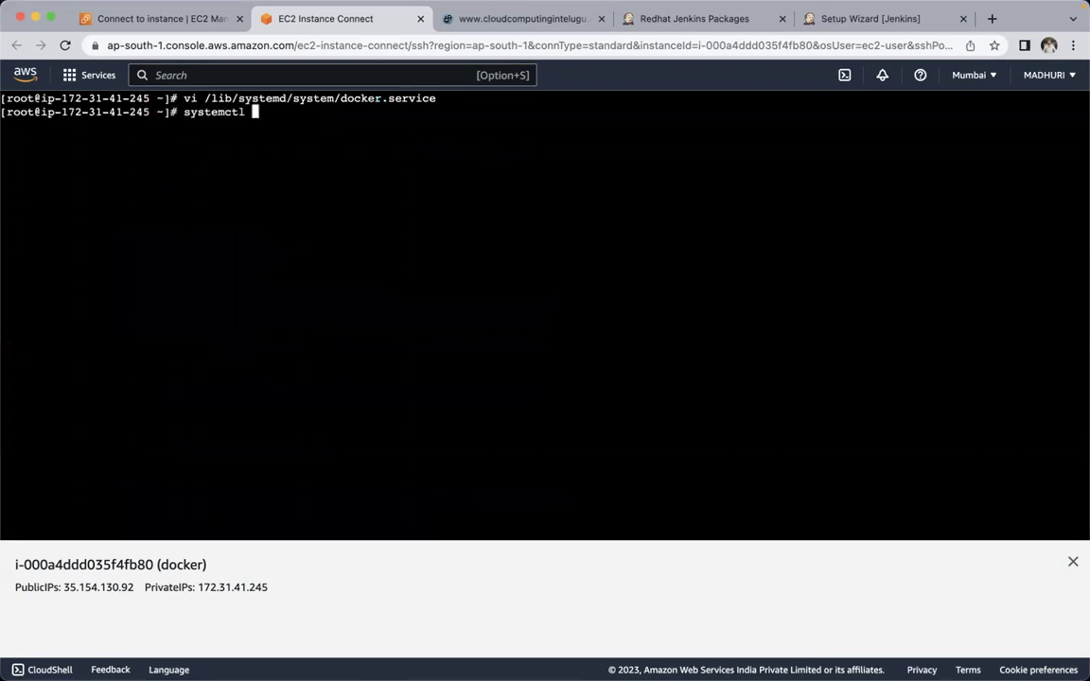
pyautogui.write('deamon-reload')
pyautogui.press('Return')
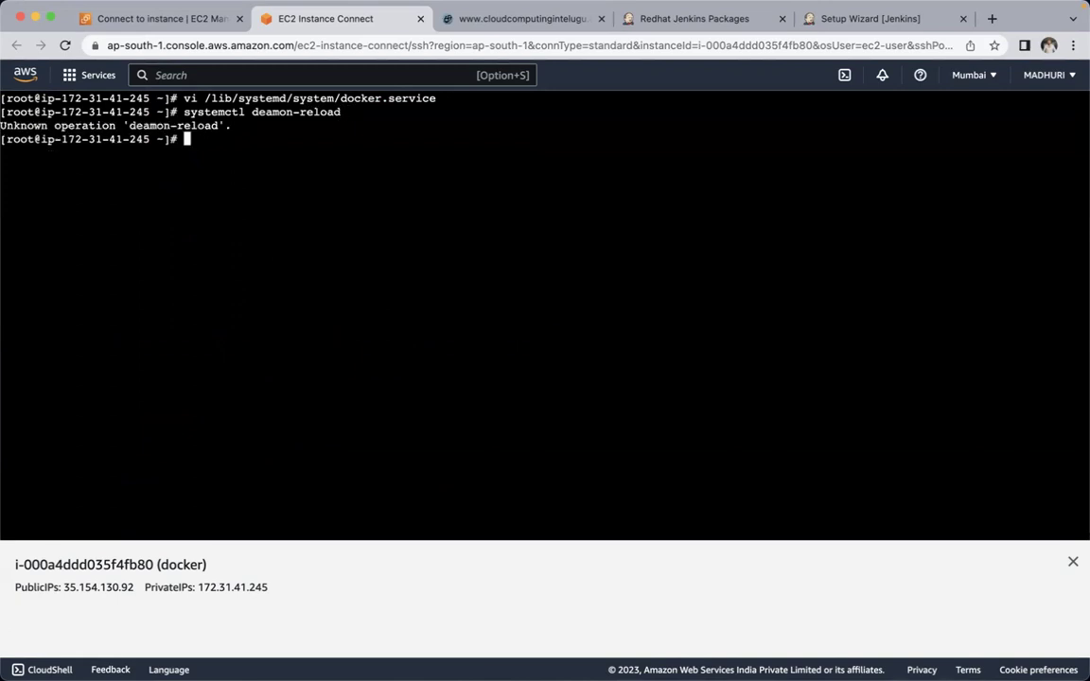
pyautogui.press('Up')
pyautogui.press('Left')
pyautogui.press('Left')
pyautogui.press('Left')
pyautogui.press('Left')
pyautogui.press('Left')
pyautogui.press('Left')
pyautogui.press('Left')
pyautogui.press('Left')
pyautogui.press('Left')
pyautogui.press('Left')
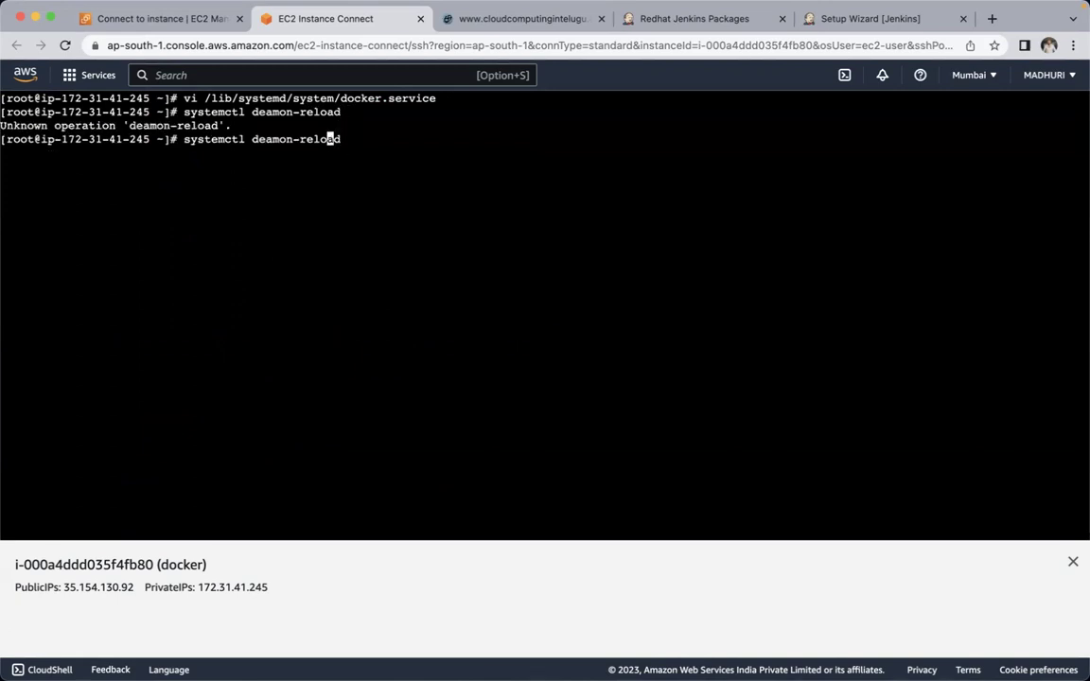
pyautogui.press('BackSpace')
pyautogui.press('Right')
pyautogui.write('e')
pyautogui.press('Return')
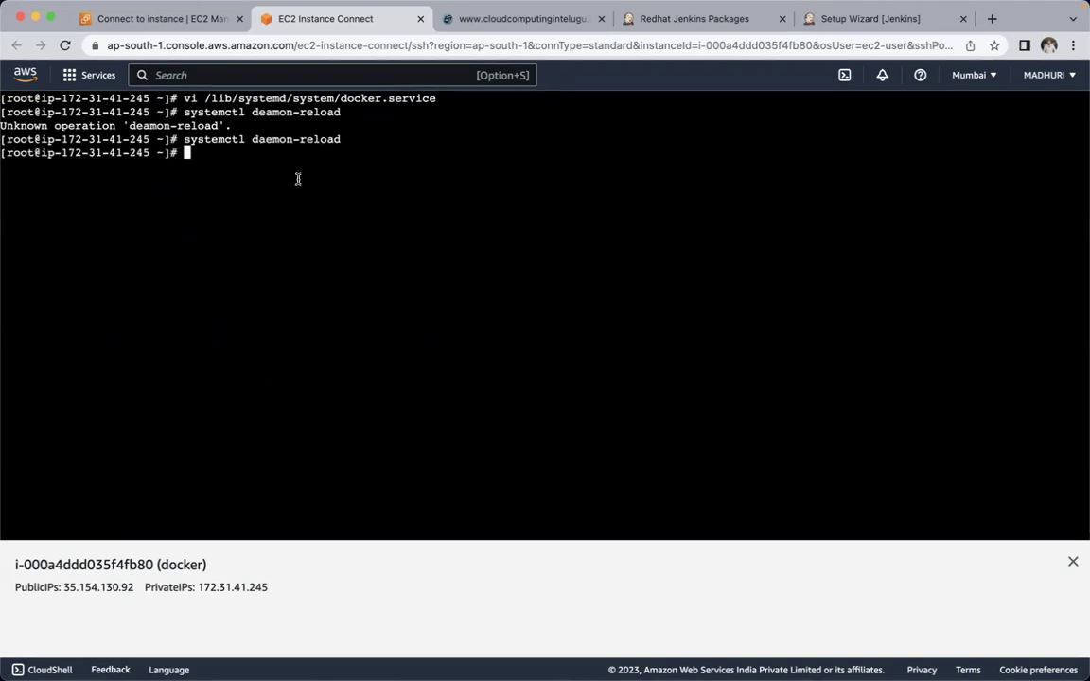
# Step: Restart Docker with systemctl restart docker and check Jenkins plugin progress
pyautogui.write('systemctl re')
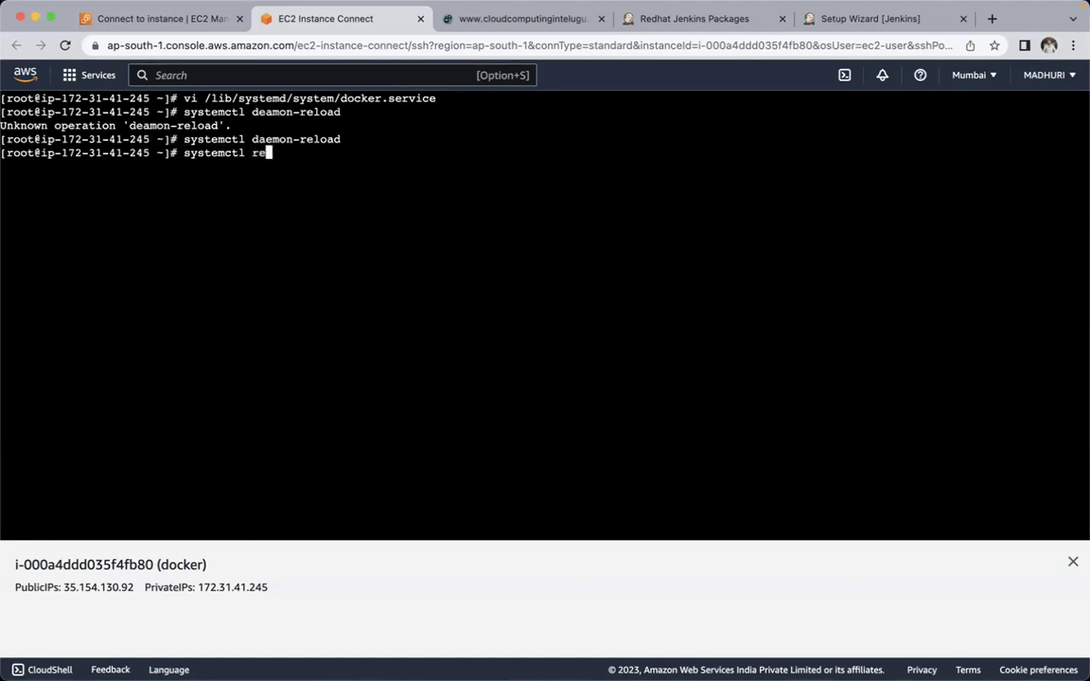
pyautogui.write('start docker')
pyautogui.press('Return')
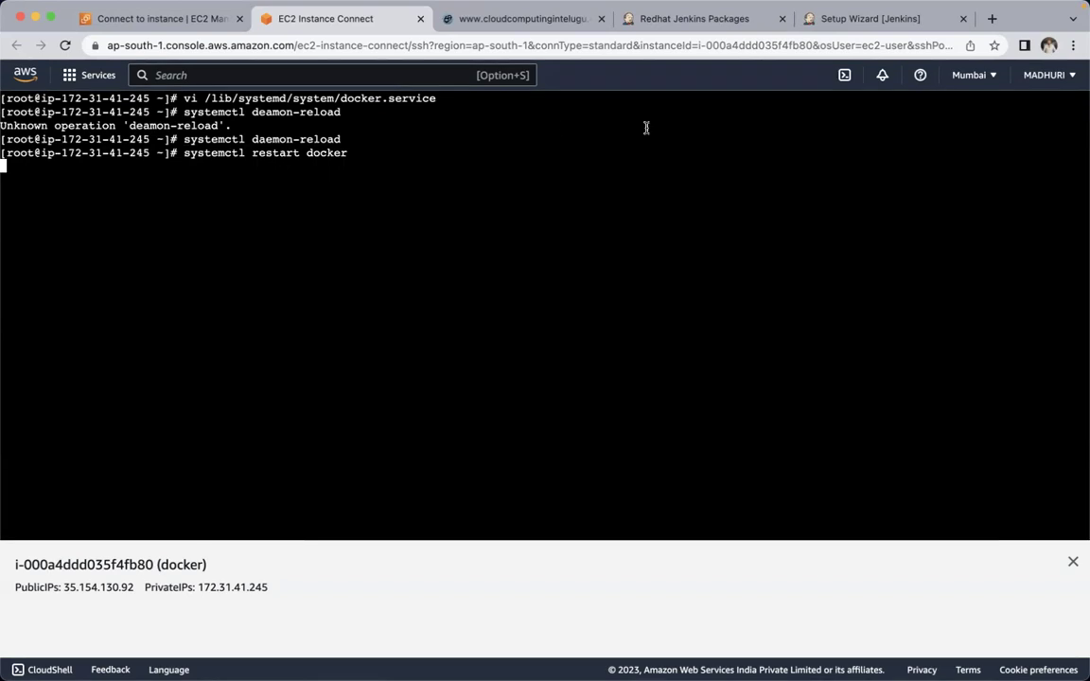
pyautogui.click(815, 20)
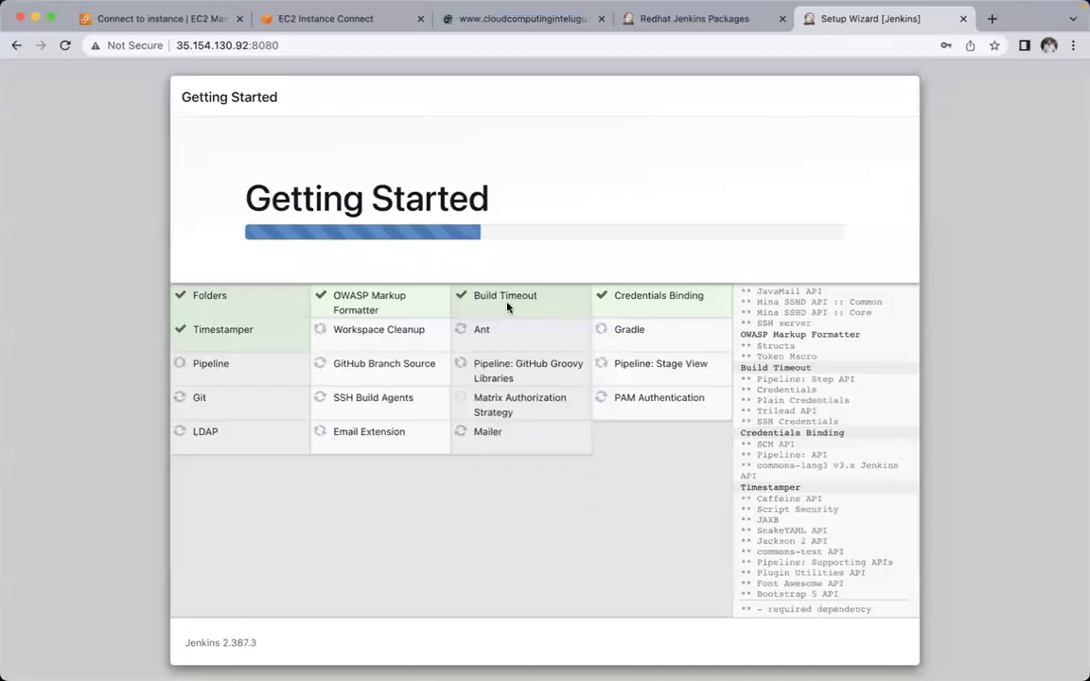
pyautogui.click(357, 23)
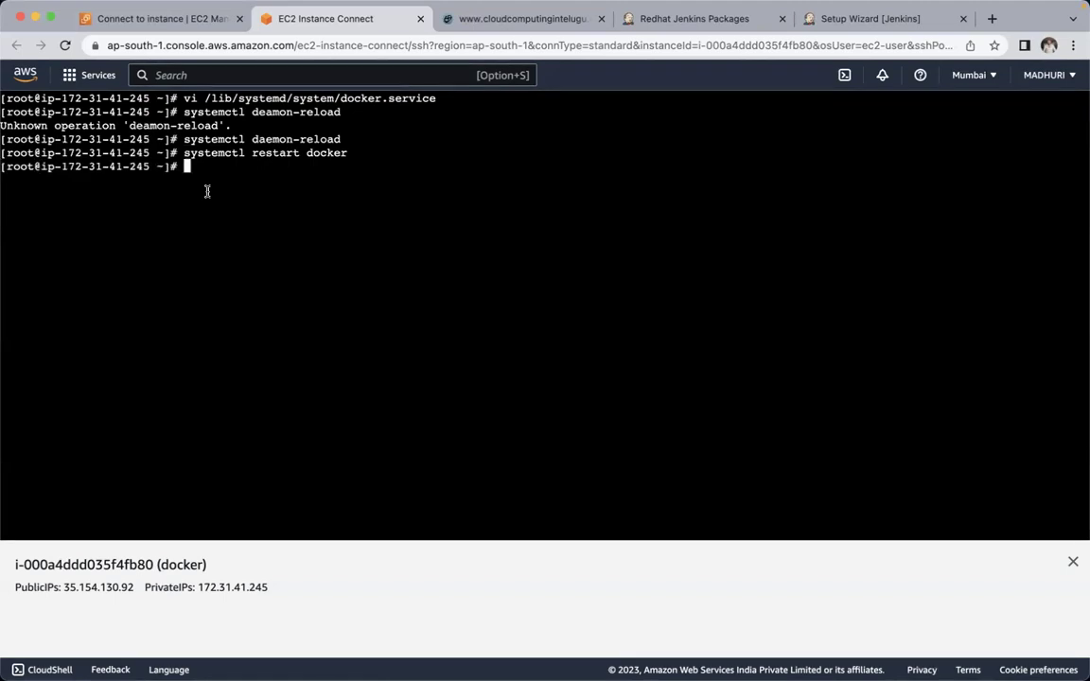
# Step: List containers with docker ps and docker ps -a, showing cont2 and cont3 Exited
pyautogui.write('docker ps')
pyautogui.press('Return')
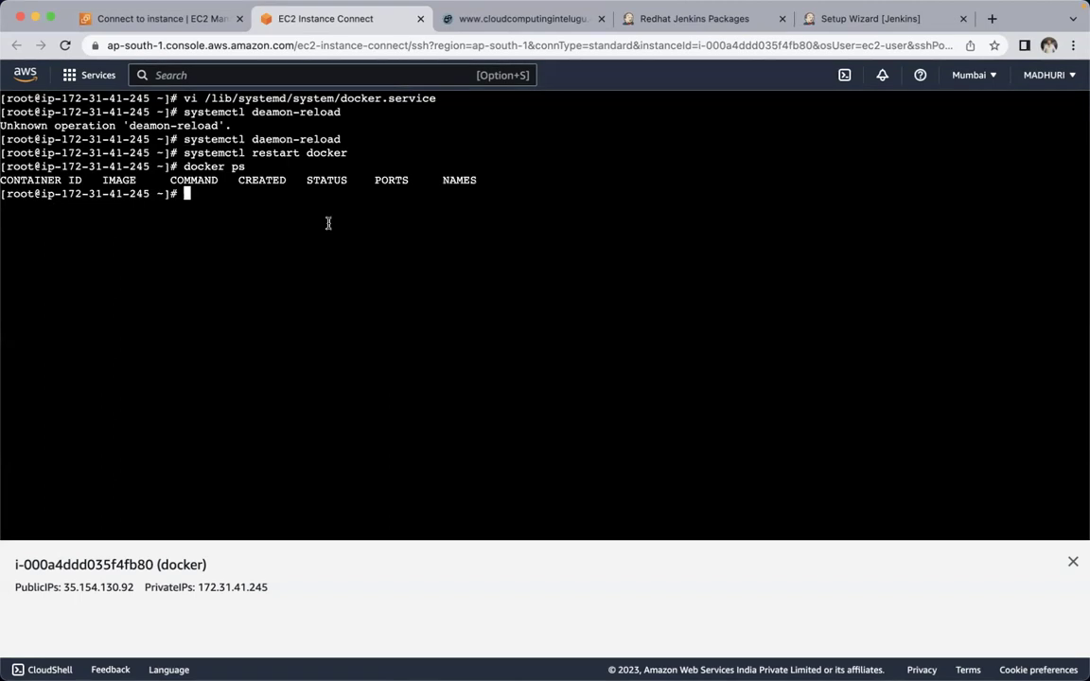
pyautogui.press('Up')
pyautogui.write('-a')
pyautogui.press('Return')
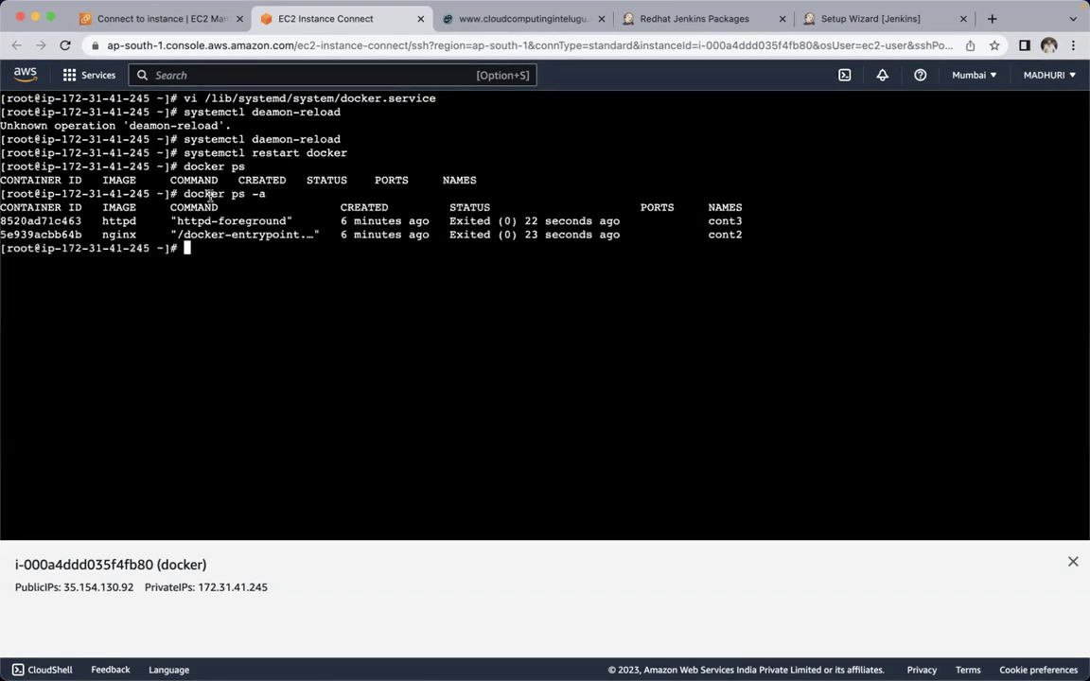
pyautogui.moveTo(185, 193); pyautogui.dragTo(268, 193)
pyautogui.click(266, 193)
pyautogui.moveTo(450, 221); pyautogui.dragTo(561, 221)
pyautogui.click(394, 284)
# Step: Start cont2 and cont3, confirm both are Up, and copy the public IP
pyautogui.write('docker start cont')
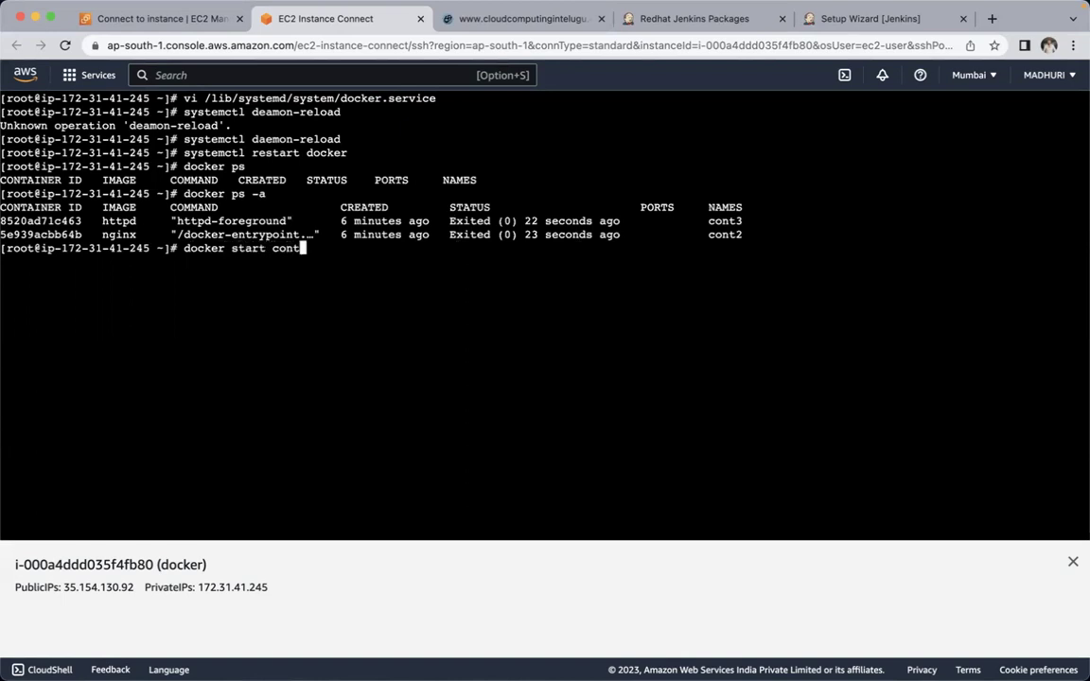
pyautogui.write('2 cont3')
pyautogui.press('Return')
pyautogui.write('docker ps')
pyautogui.press('Return')
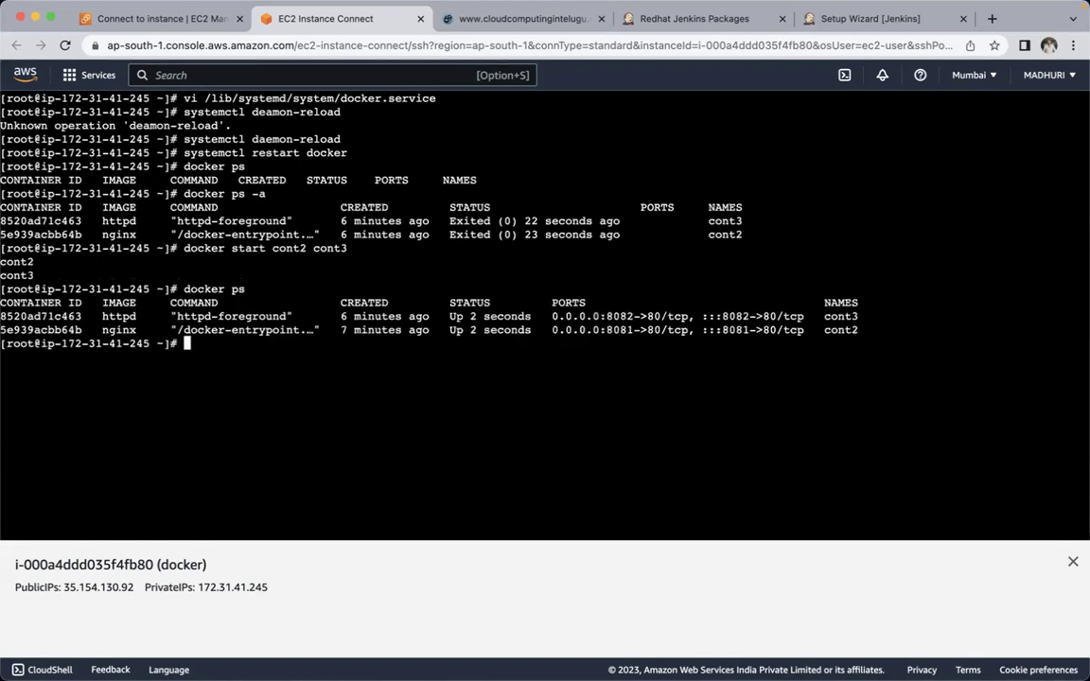
pyautogui.moveTo(443, 316); pyautogui.dragTo(532, 330)
pyautogui.click(448, 315)
pyautogui.doubleClick(104, 596)
pyautogui.press('super+c')
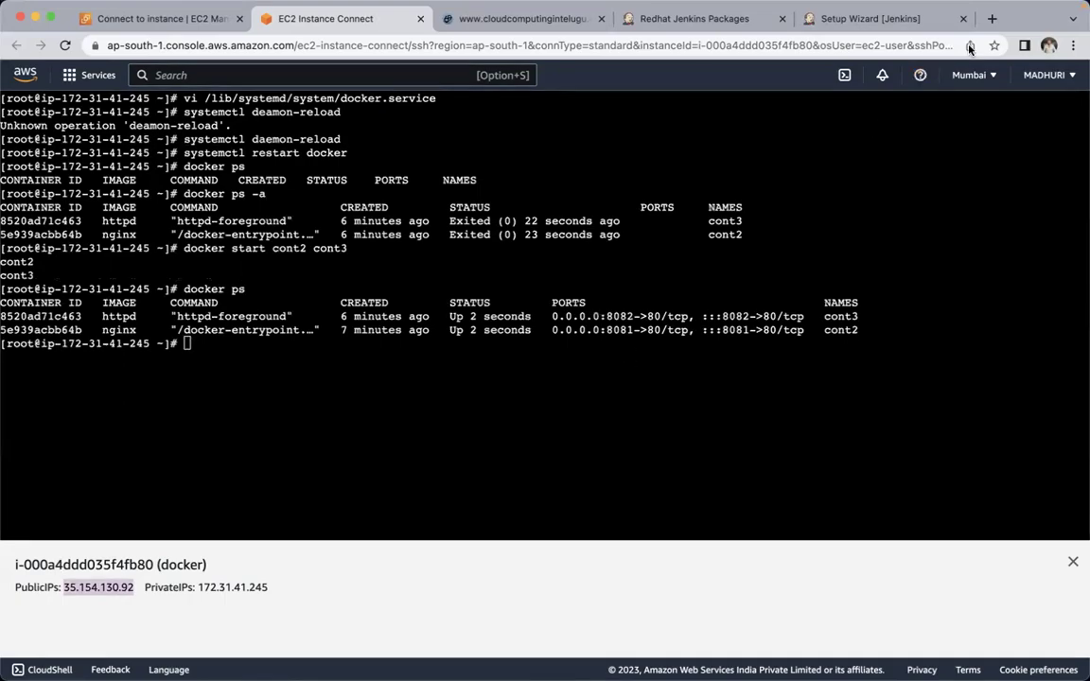
# Step: Open the public IP on port 8082 to see httpd's "It works!" page
pyautogui.click(992, 19)
pyautogui.press('super+v')
pyautogui.write(':80')
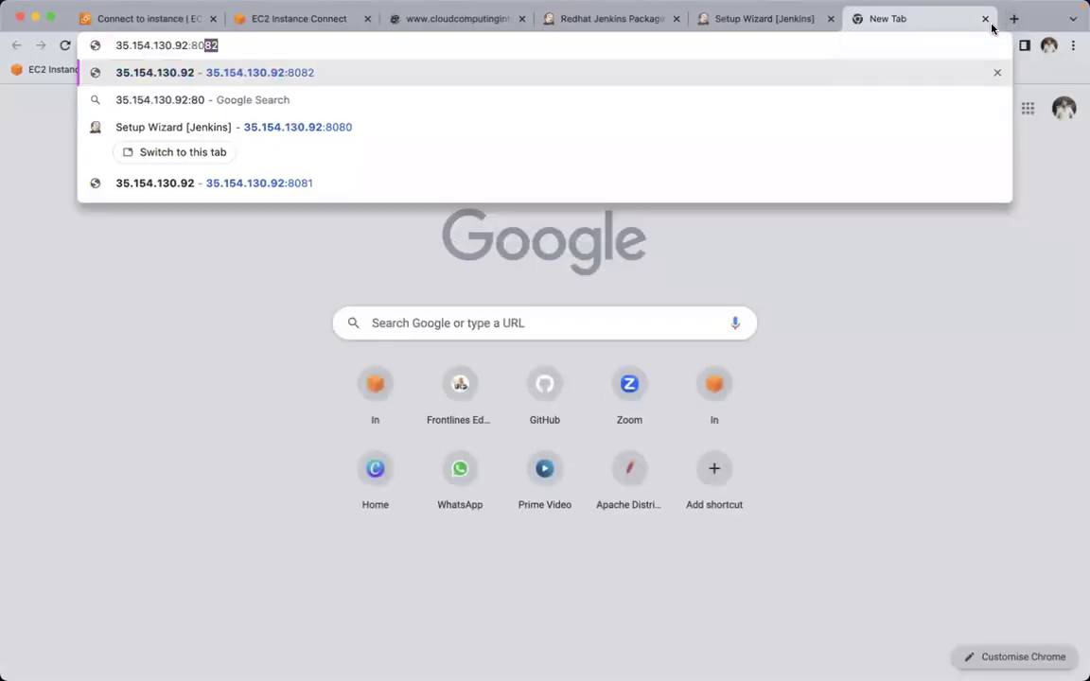
pyautogui.write('82')
pyautogui.press('Return')
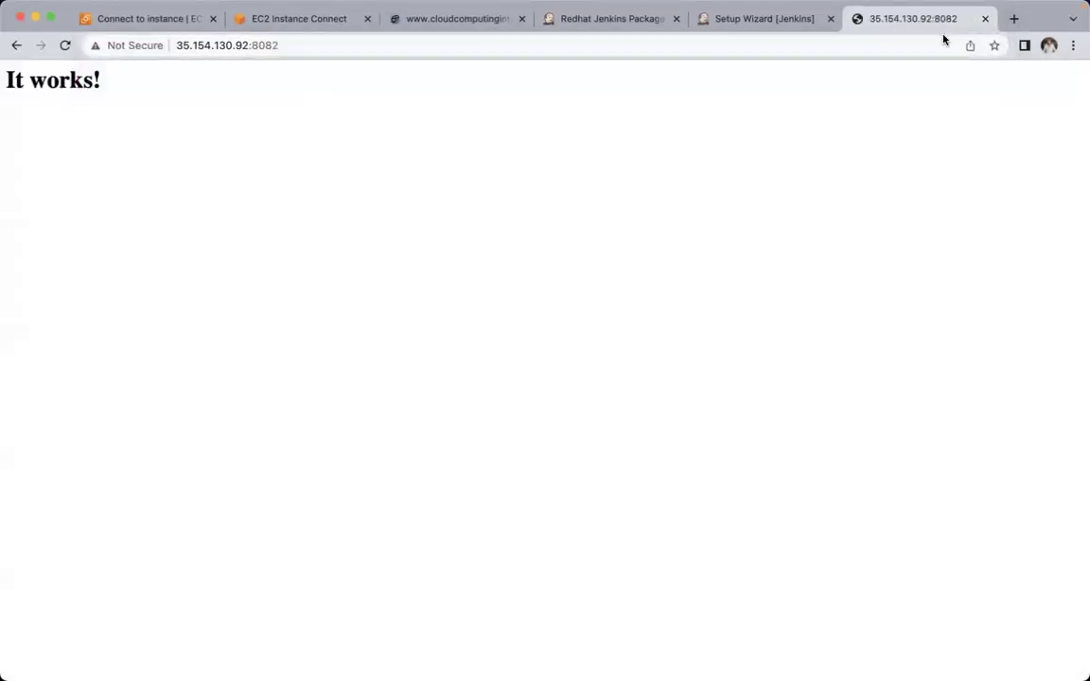
pyautogui.moveTo(109, 86); pyautogui.dragTo(227, 61)
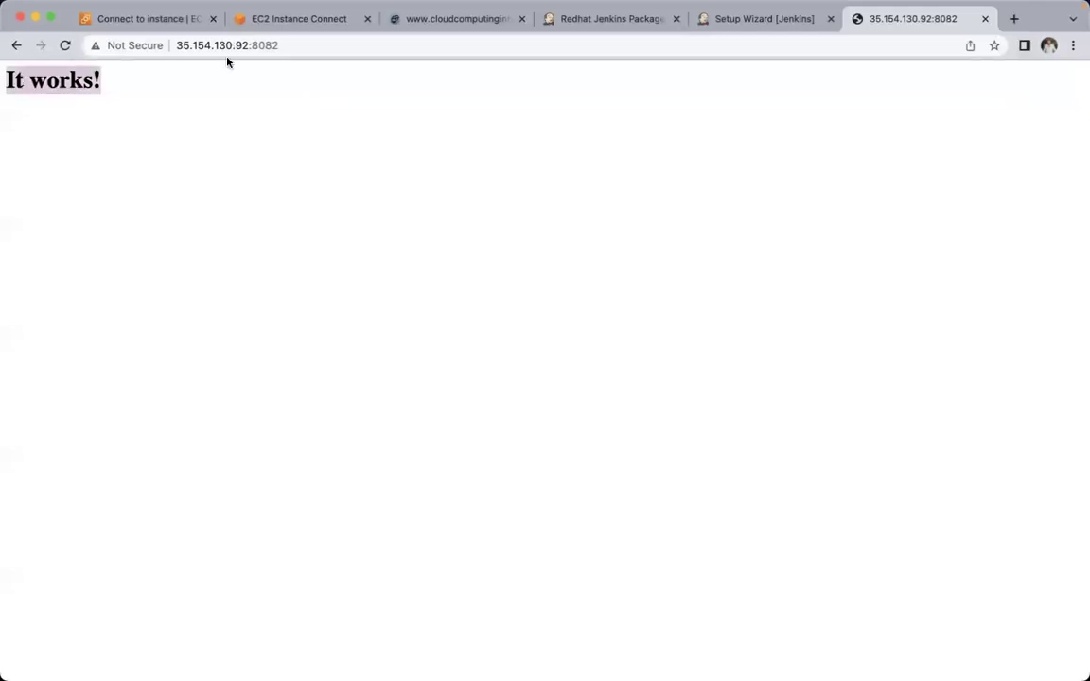
# Step: Try port 8083, then load port 8081 showing the nginx welcome page
pyautogui.click(274, 44)
pyautogui.press('BackSpace')
pyautogui.write('3')
pyautogui.press('Return')
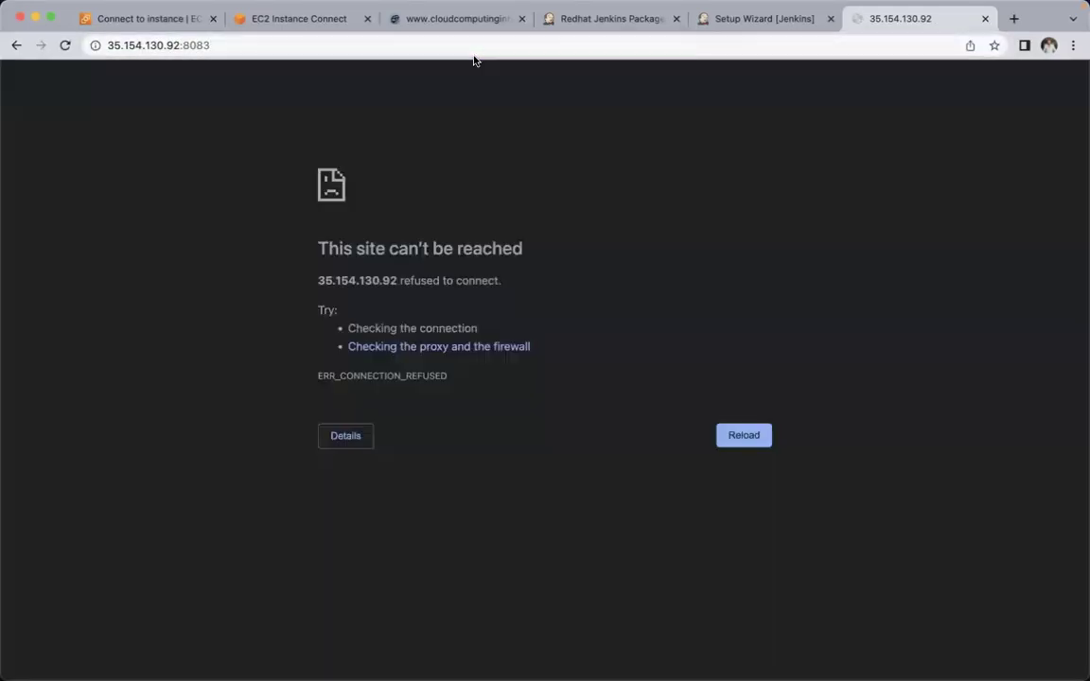
pyautogui.click(204, 46)
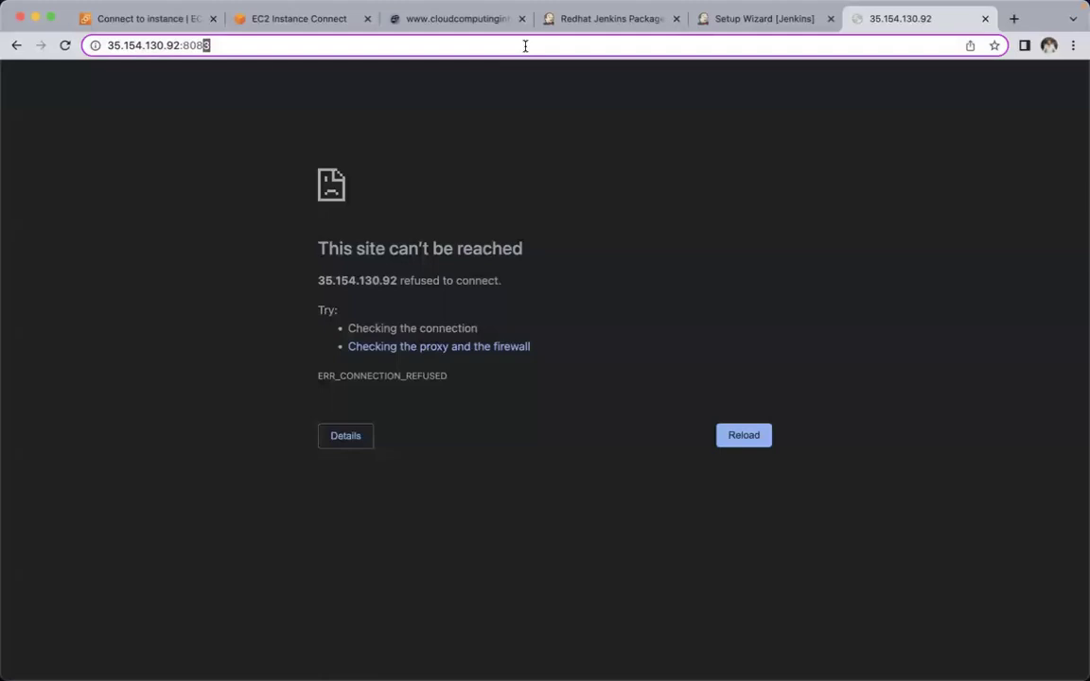
pyautogui.write('1')
pyautogui.press('Return')
pyautogui.moveTo(302, 92); pyautogui.dragTo(550, 209)
pyautogui.click(554, 210)
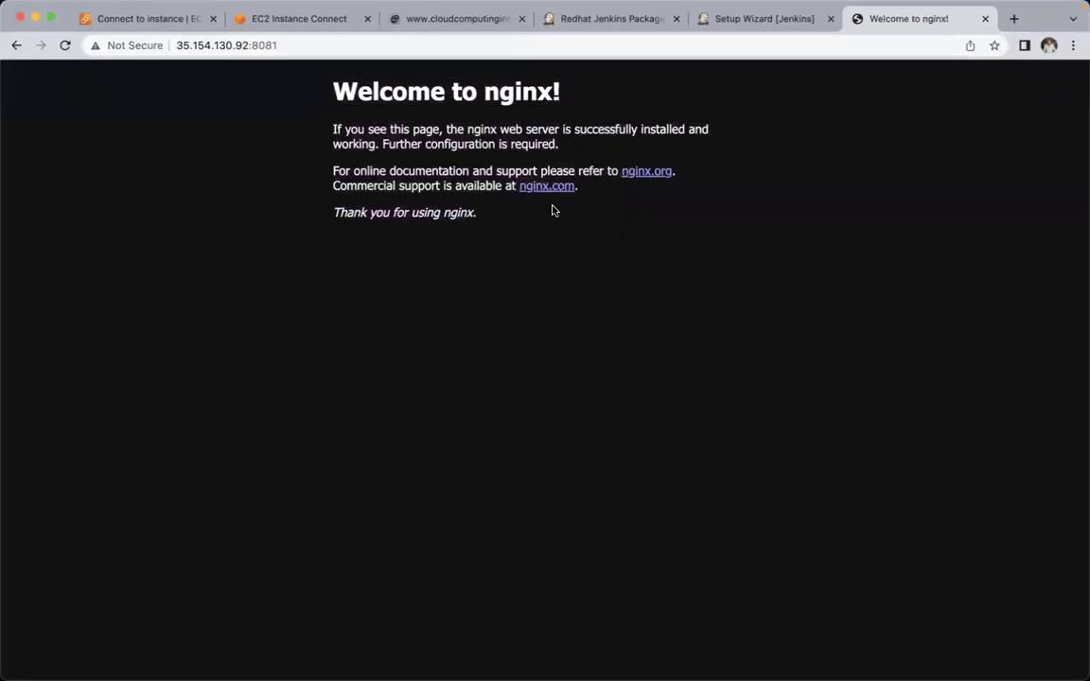
# Step: Reload port 8082 to recheck the httpd page, then return to the terminal
pyautogui.click(274, 45)
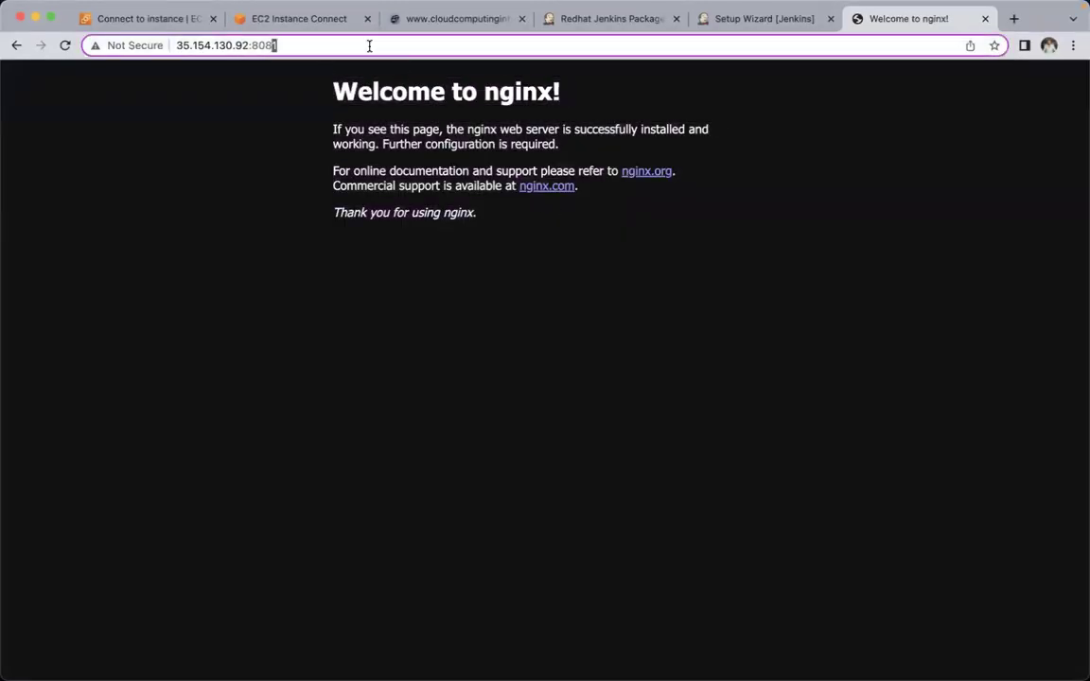
pyautogui.press('BackSpace')
pyautogui.write('2')
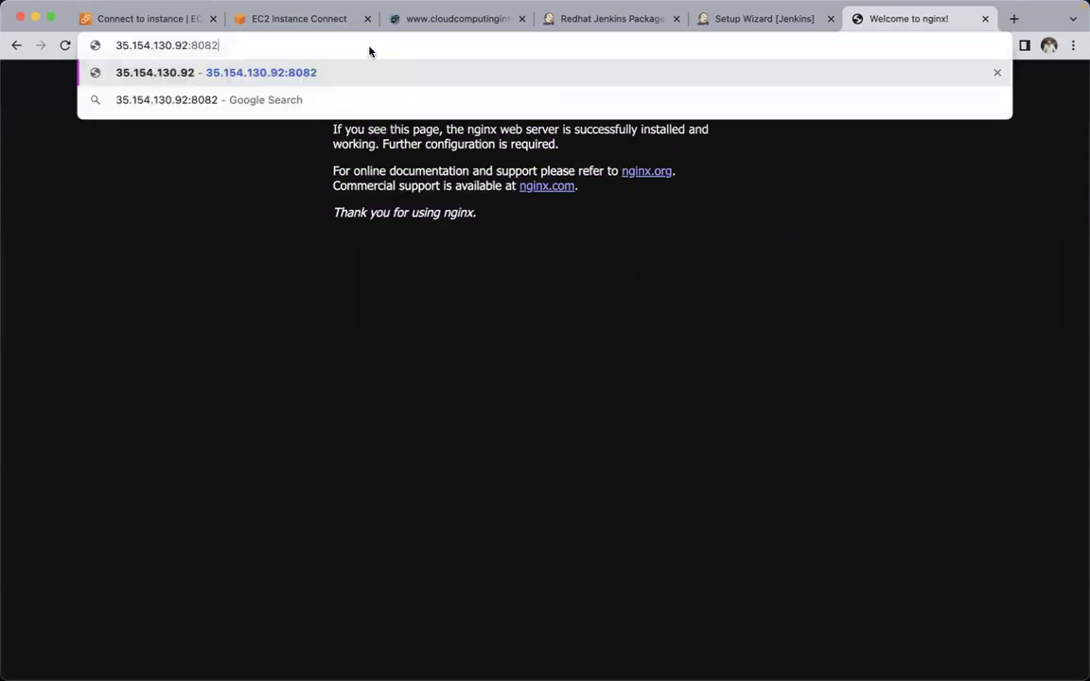
pyautogui.press('Return')
pyautogui.moveTo(130, 81); pyautogui.dragTo(8, 83)
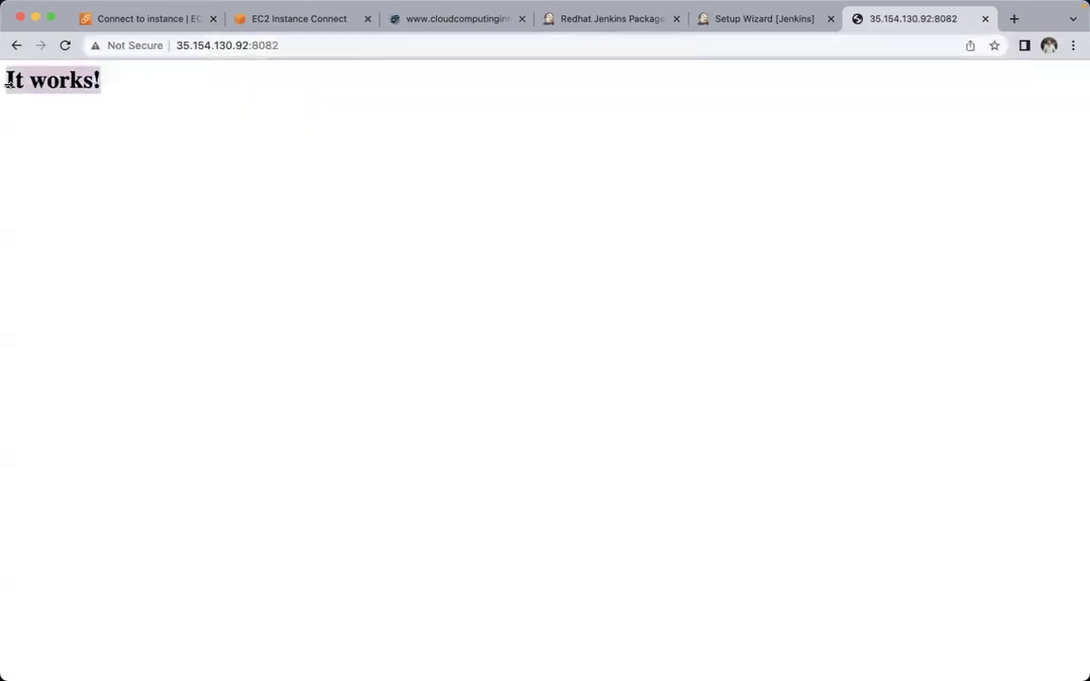
pyautogui.click(185, 90)
pyautogui.click(344, 15)
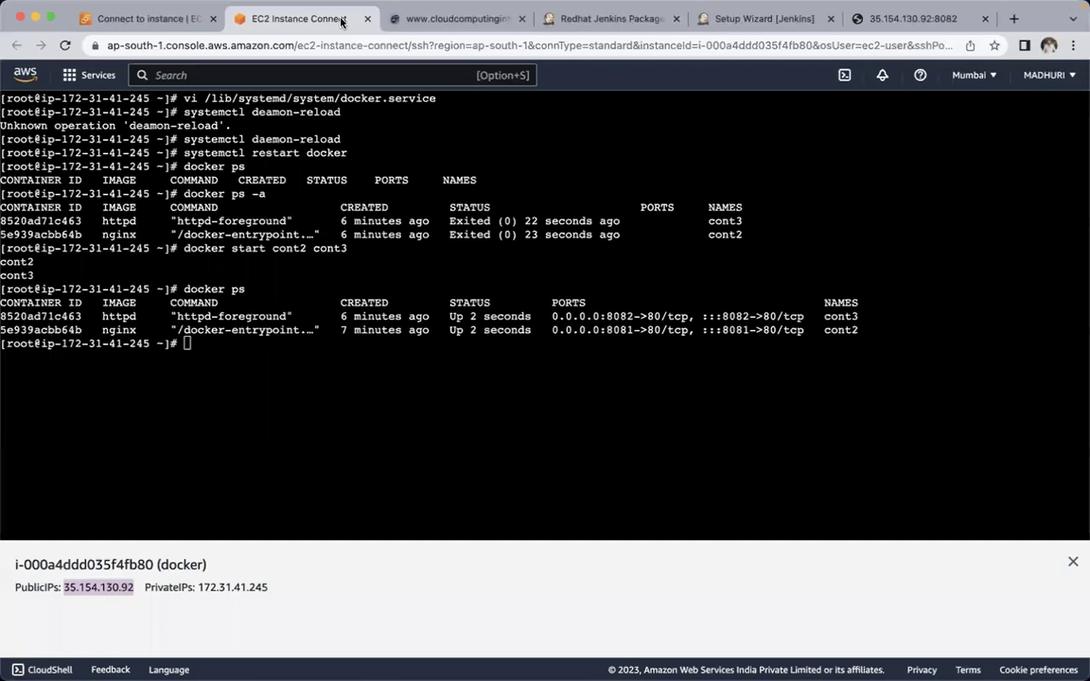
# Step: Switch to the Setup Wizard [Jenkins] tab to watch the plugin installation
pyautogui.click(739, 13)
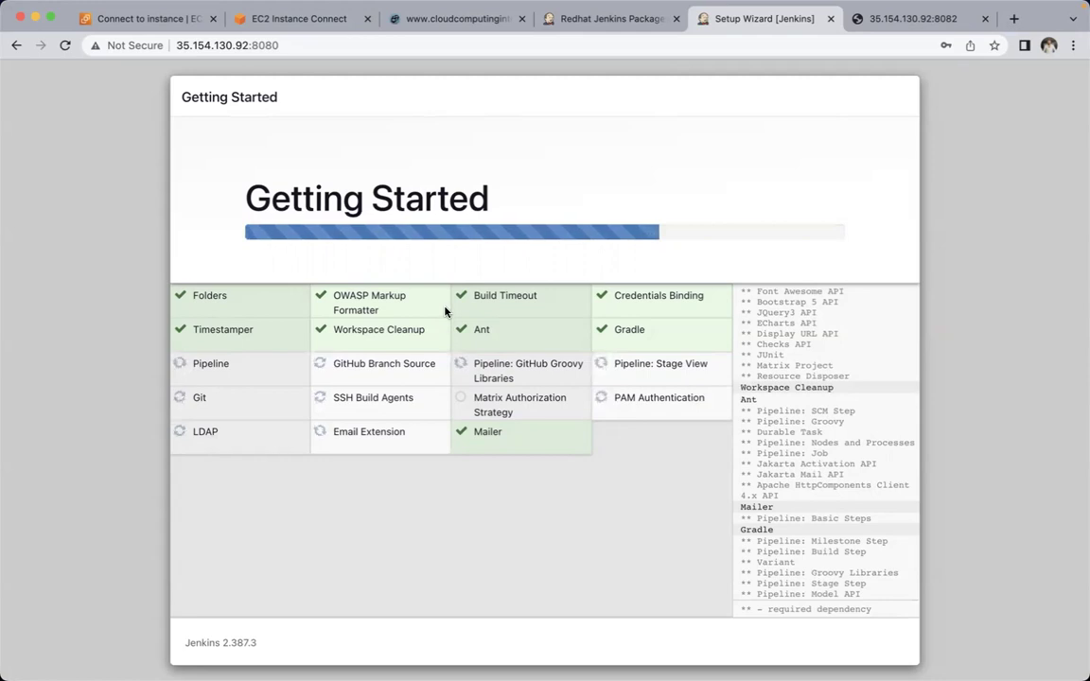
# Step: Open the AWS+DevOps course from Our Courses on the Cloud Computing in Telugu site
pyautogui.click(424, 22)
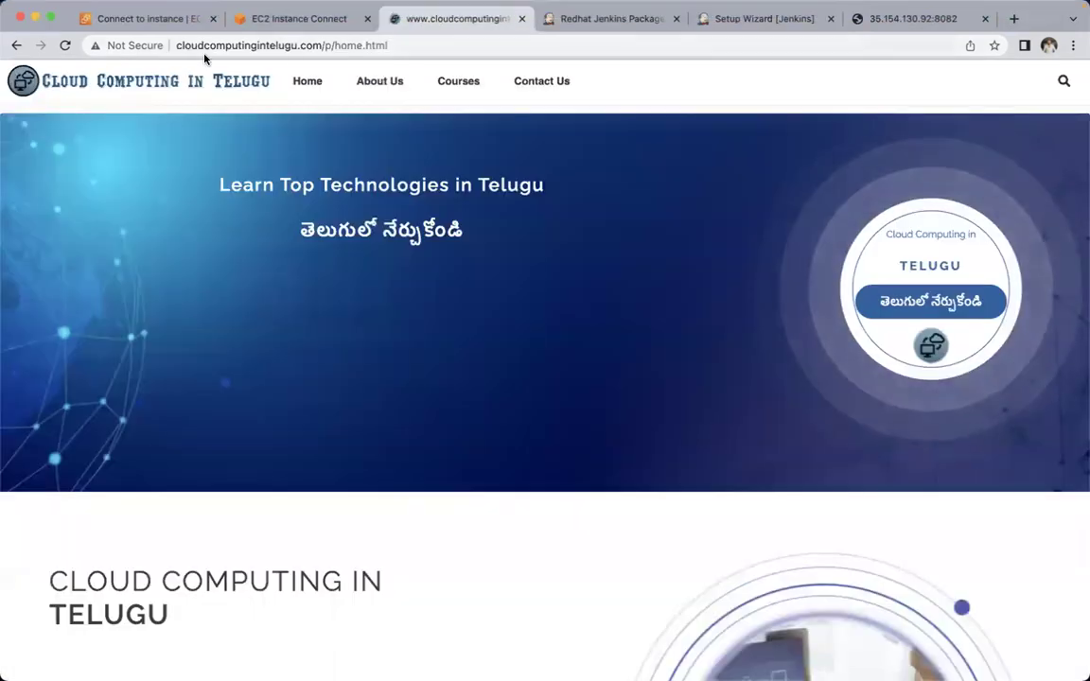
pyautogui.scroll(-10, 299, 253)
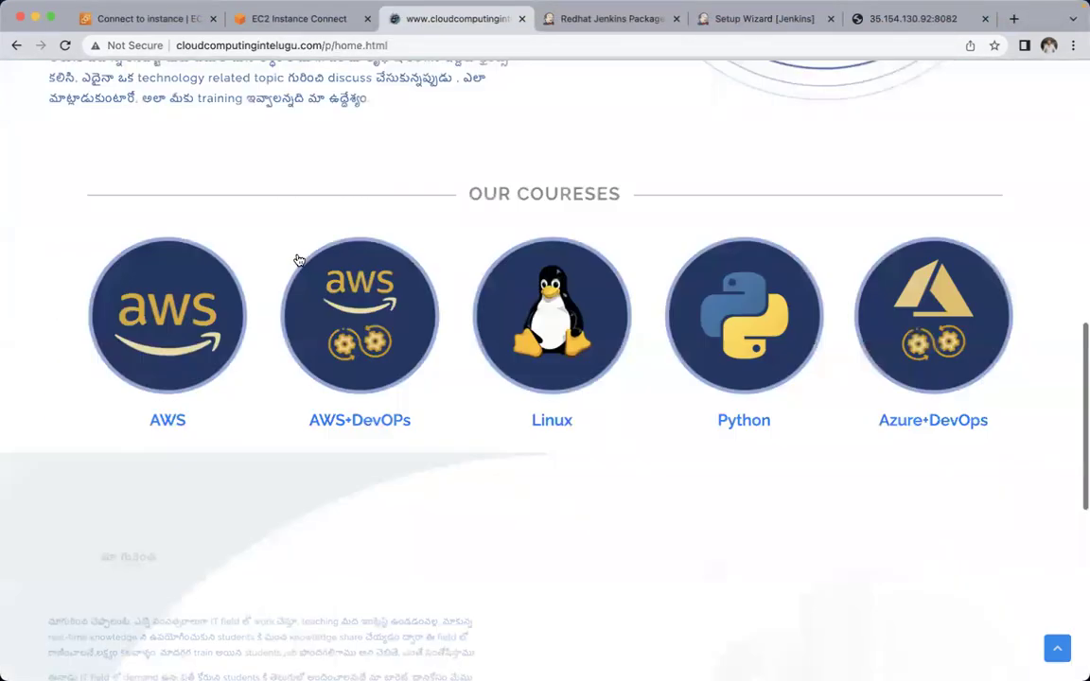
pyautogui.click(377, 294)
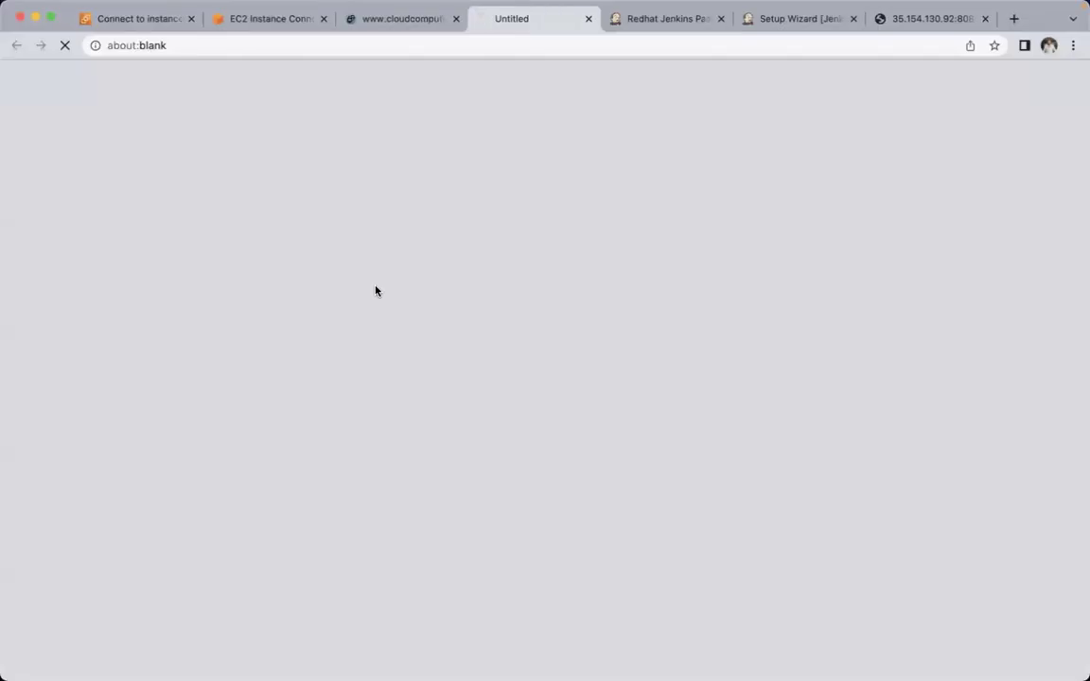
# Step: Scroll through the course duration, language, Online mode and syllabus, then return to Jenkins
pyautogui.scroll(-5, 384, 374)
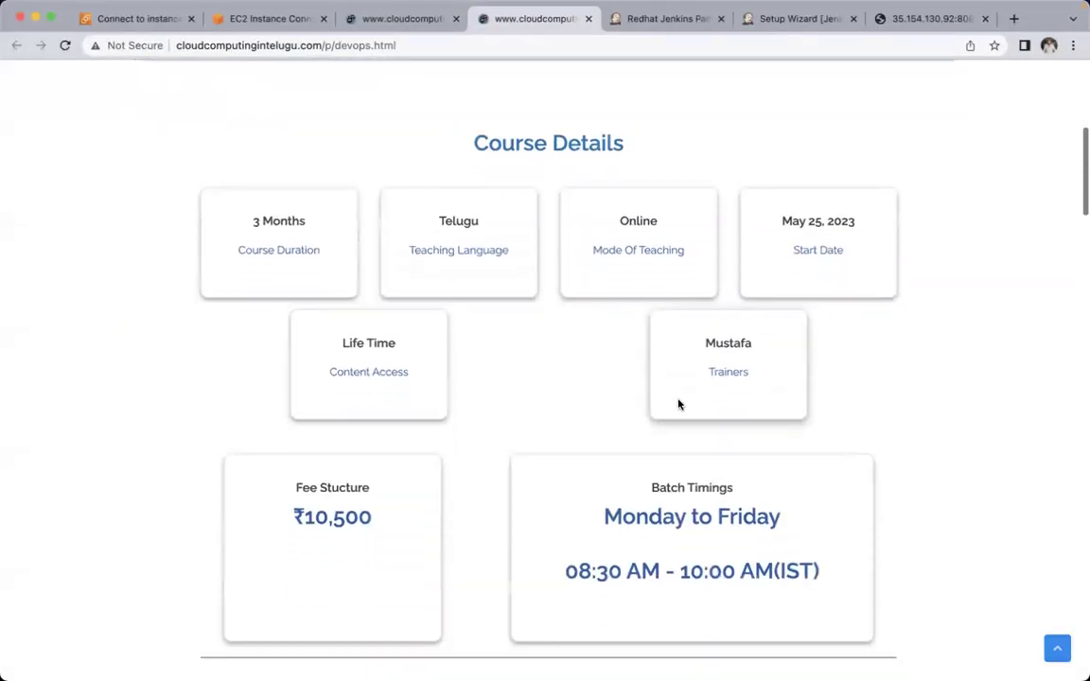
pyautogui.moveTo(230, 218); pyautogui.dragTo(511, 224)
pyautogui.moveTo(610, 227); pyautogui.dragTo(689, 226)
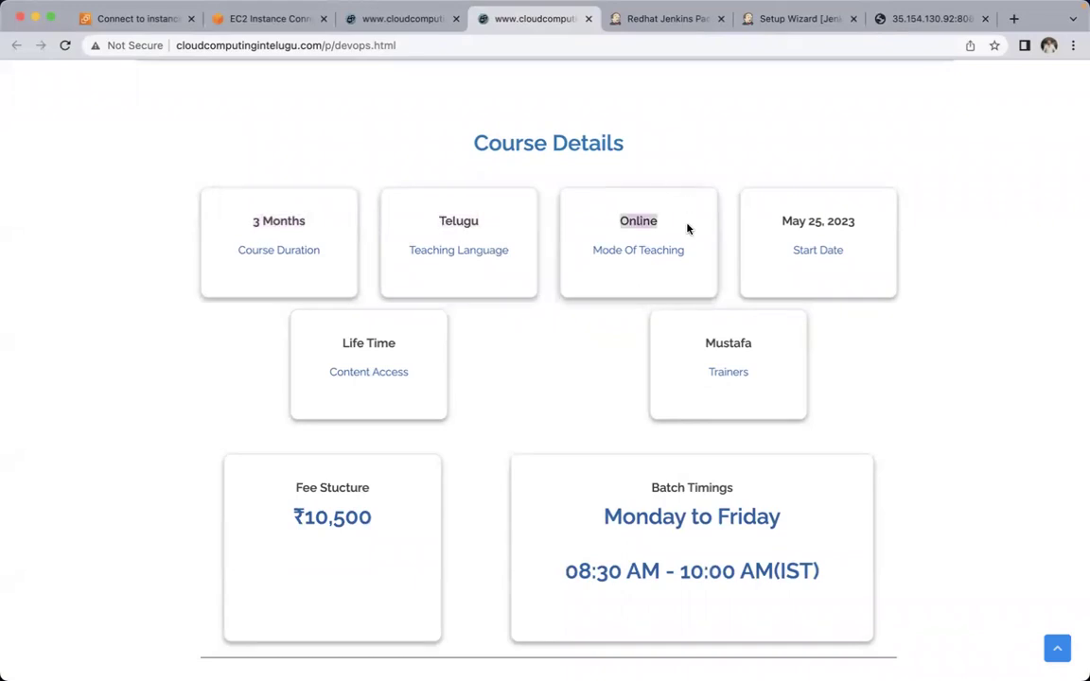
pyautogui.scroll(-3, 816, 369)
pyautogui.moveTo(275, 268); pyautogui.dragTo(503, 272)
pyautogui.scroll(-2, 677, 380)
pyautogui.moveTo(557, 210); pyautogui.dragTo(819, 222)
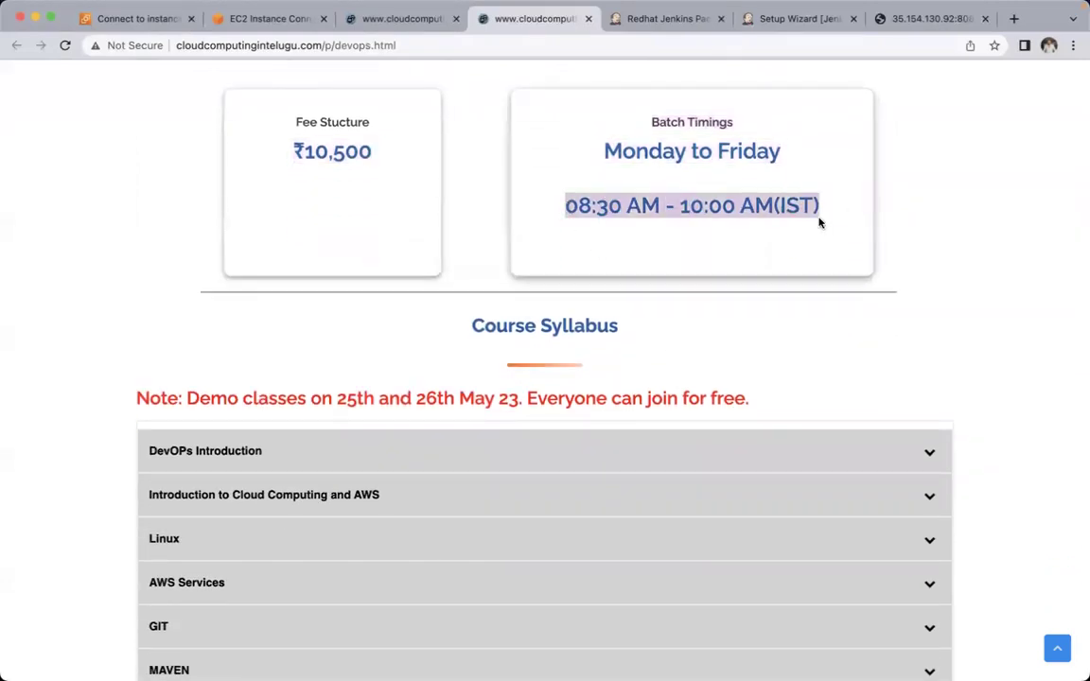
pyautogui.scroll(-2, 475, 358)
pyautogui.scroll(-10, 329, 411)
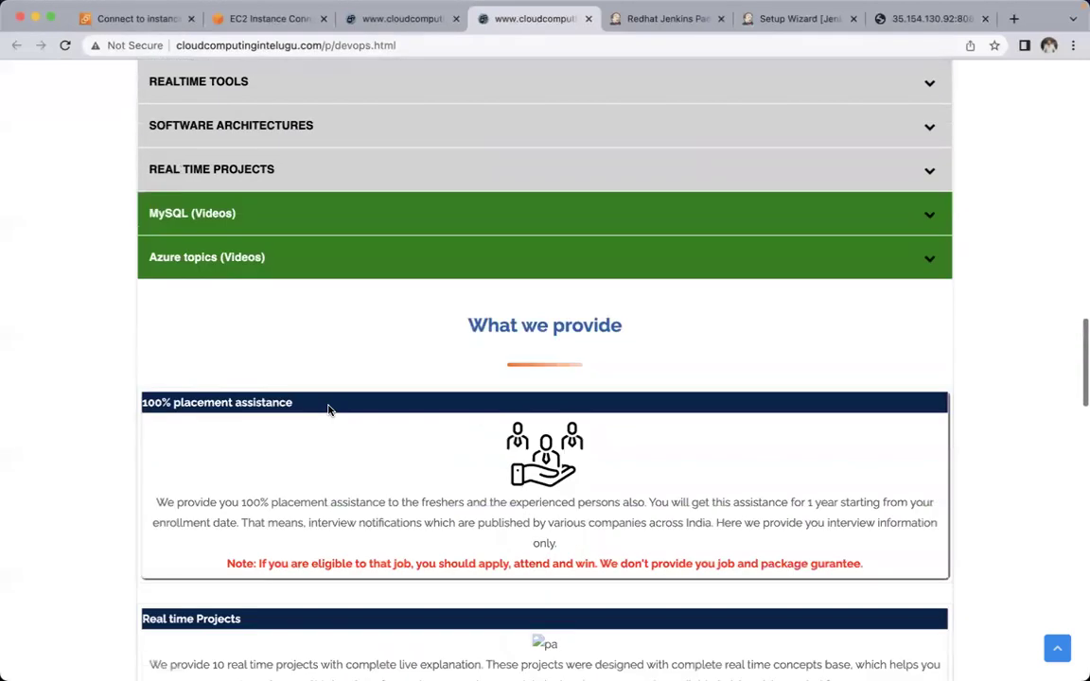
pyautogui.scroll(-8, 329, 411)
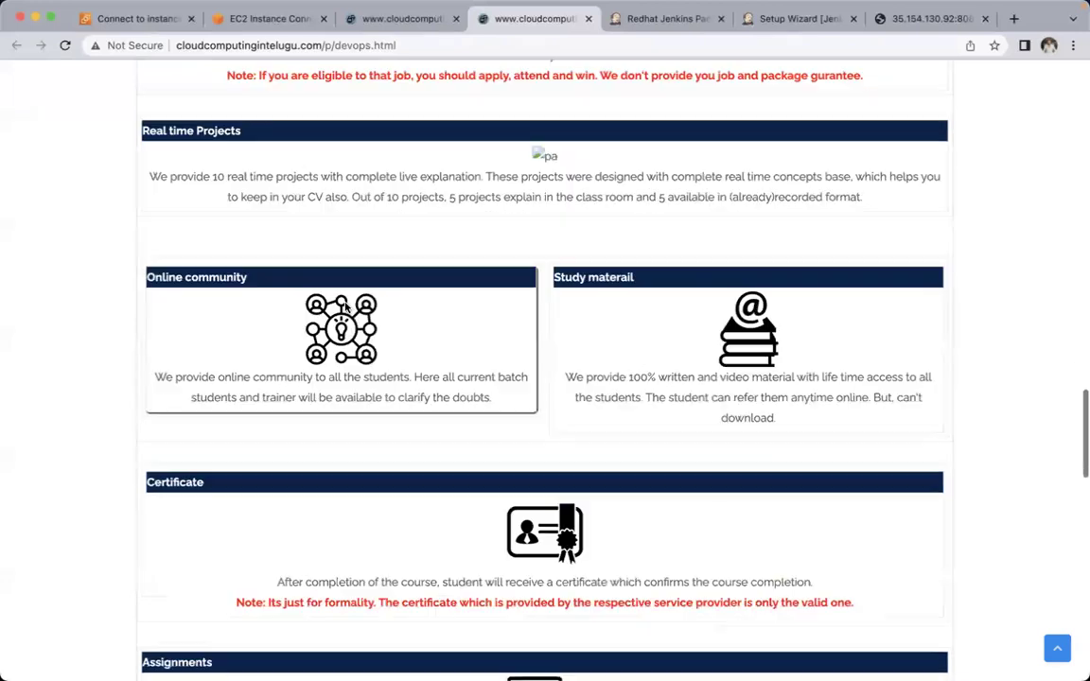
pyautogui.scroll(20, 345, 301)
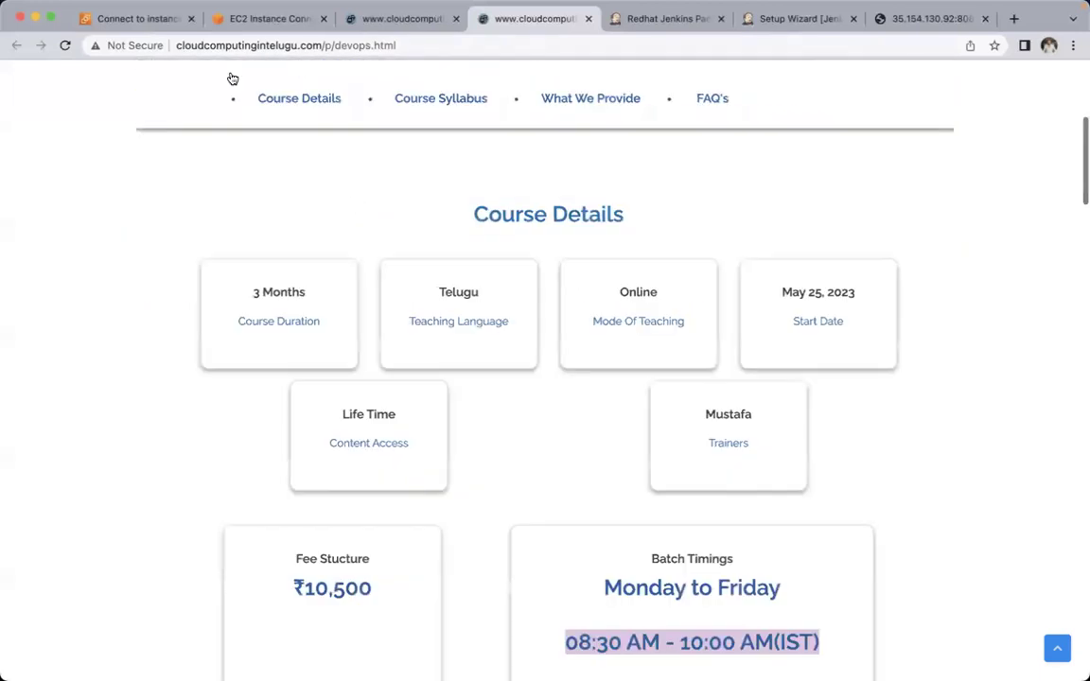
pyautogui.scroll(5, 254, 145)
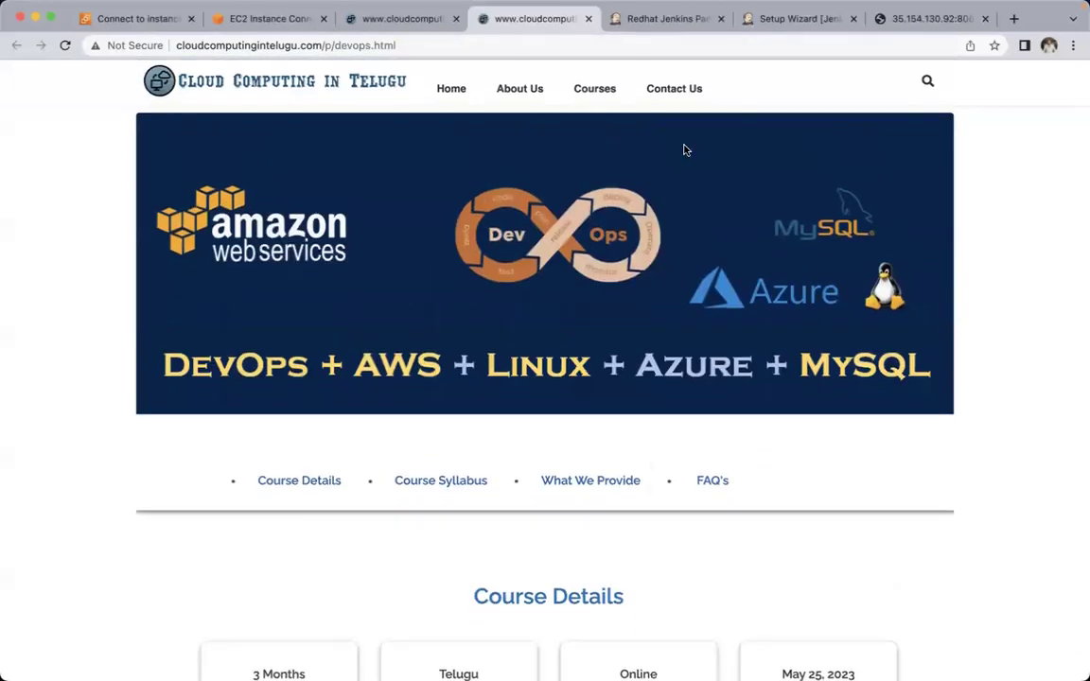
pyautogui.click(795, 21)
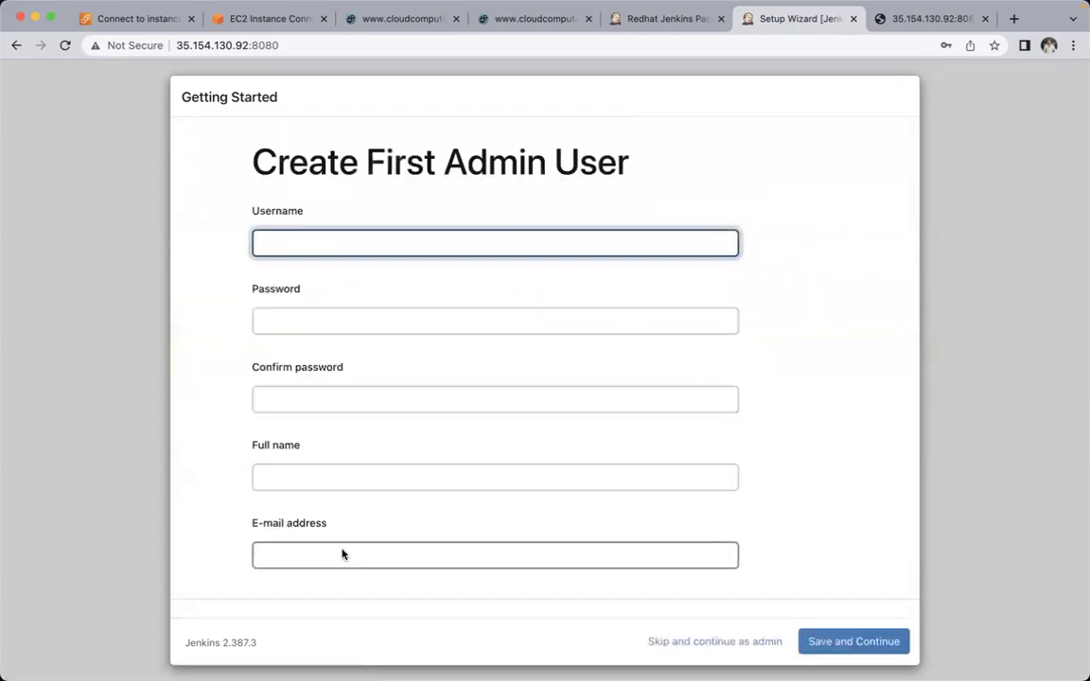
# Step: Fill in the first admin user's username, password, confirmation, full name and suggested e-mail address
pyautogui.scroll(-1, 343, 325)
pyautogui.click(303, 227)
pyautogui.write('mustafa')
pyautogui.press('Tab')
pyautogui.write('a')
pyautogui.press('Tab')
pyautogui.write('1234')
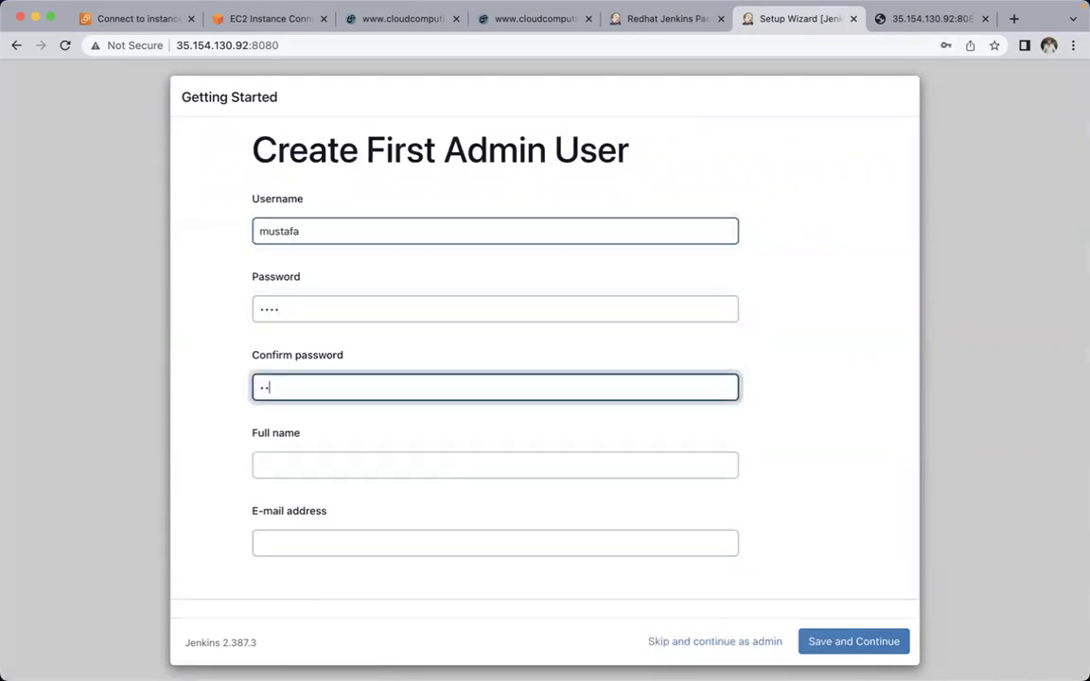
pyautogui.press('Tab')
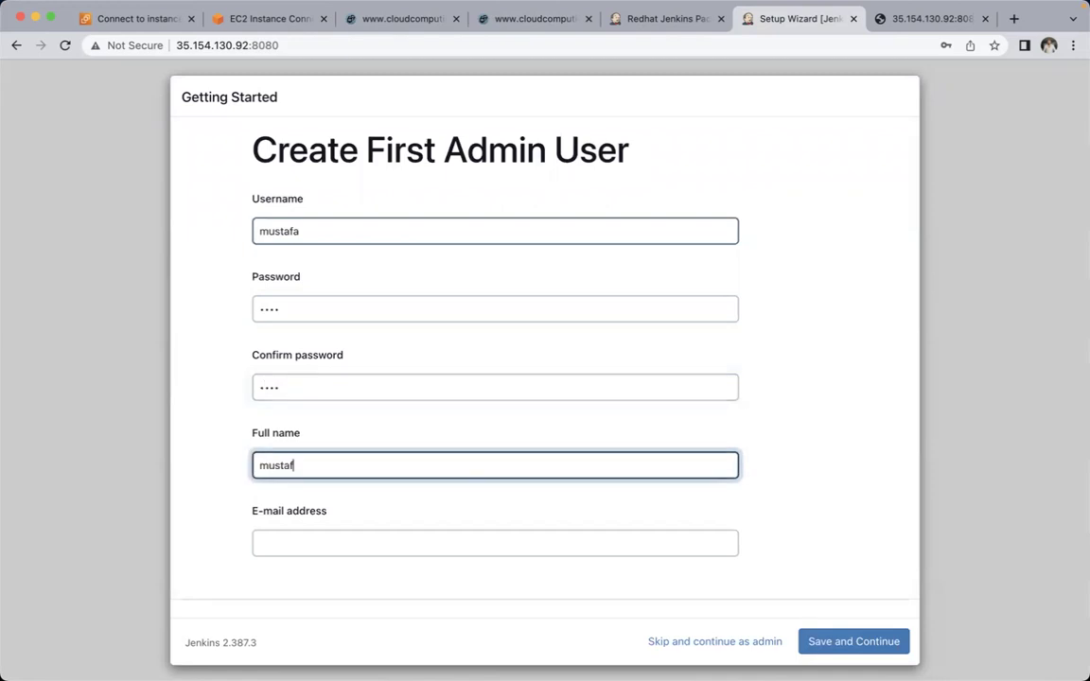
pyautogui.write('mustafa shaik')
pyautogui.press('Tab')
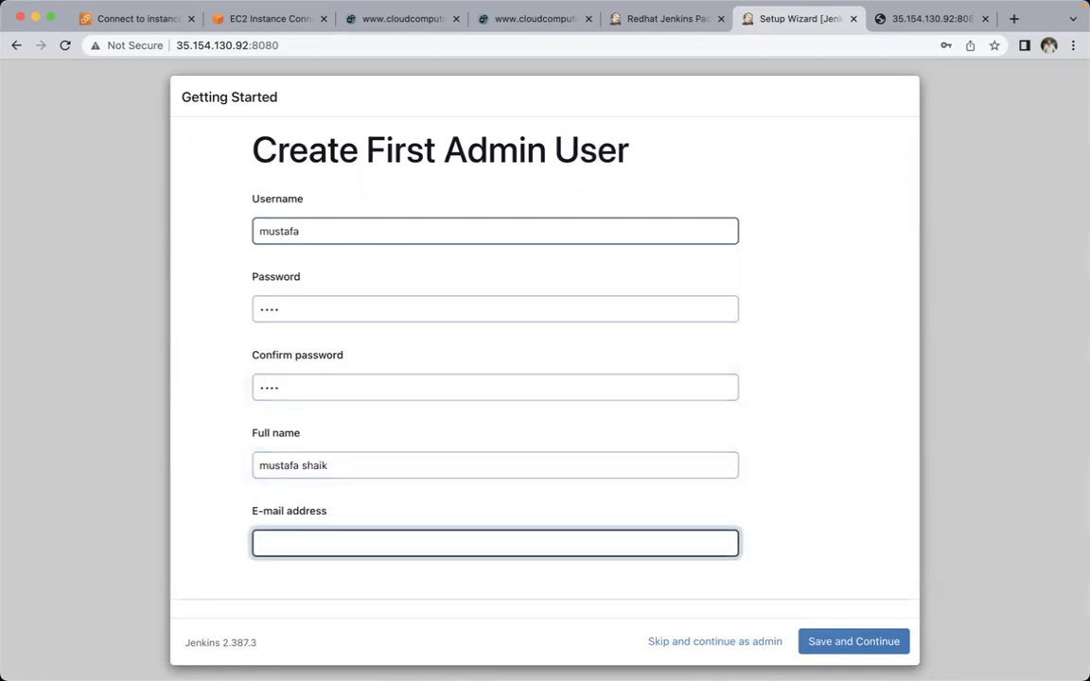
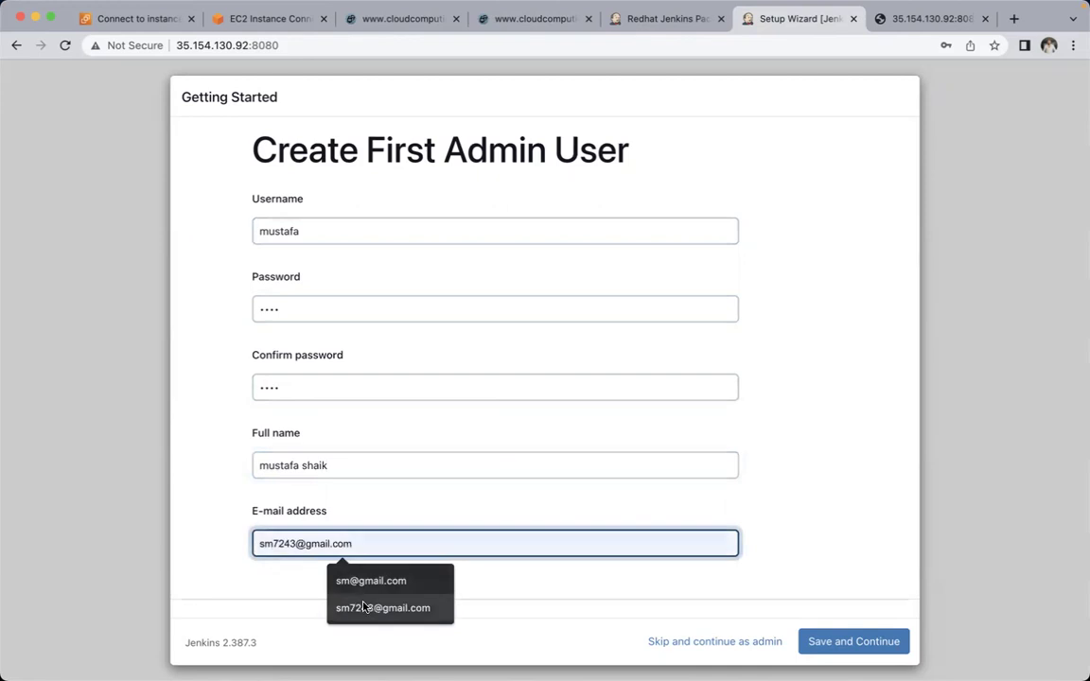
pyautogui.click(365, 606)
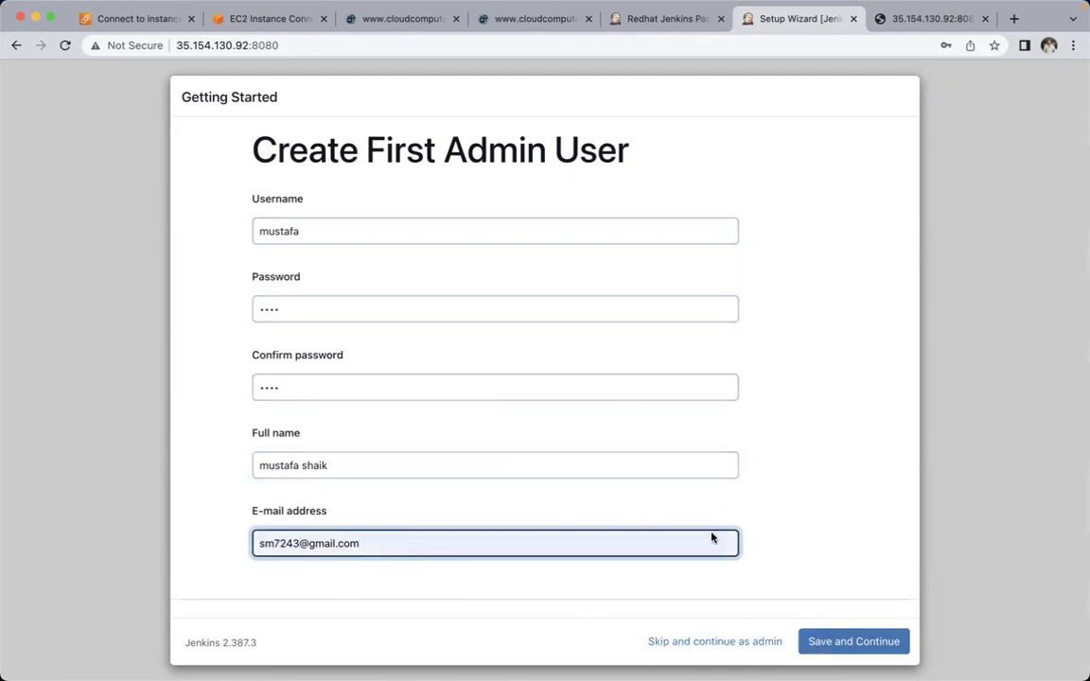
# Step: Save the admin user, keep the proposed Jenkins URL, and finish setup to reach the dashboard
pyautogui.click(841, 640)
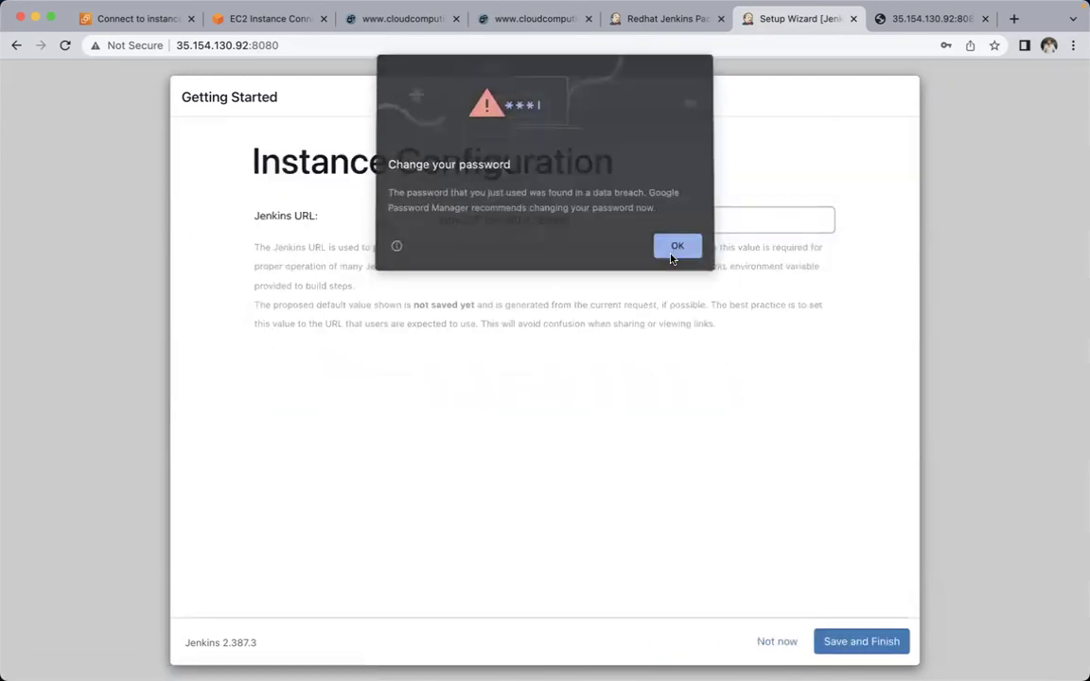
pyautogui.click(675, 251)
pyautogui.click(885, 641)
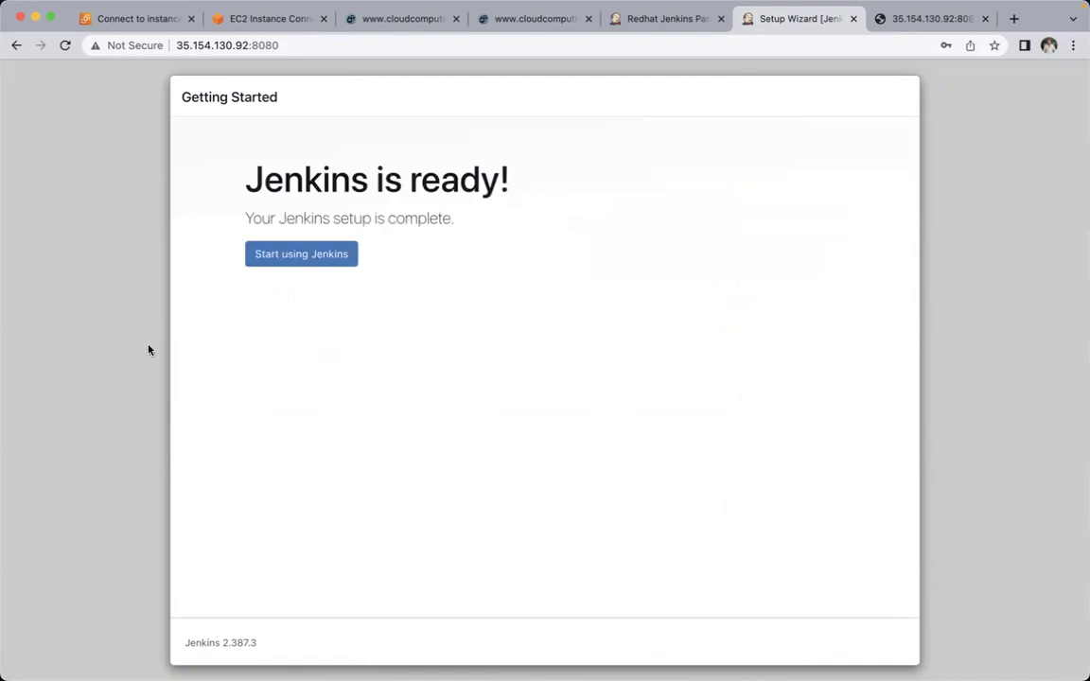
pyautogui.click(312, 262)
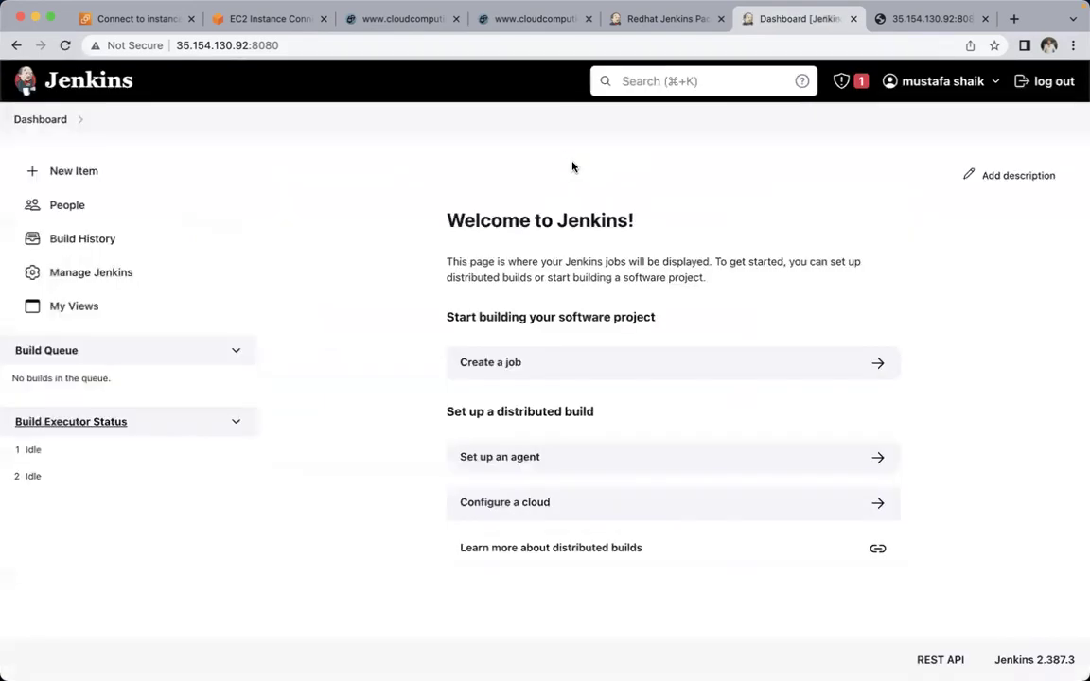
# Step: Search the available plugins for 'docke', tick Docker, and install it without restart
pyautogui.click(96, 276)
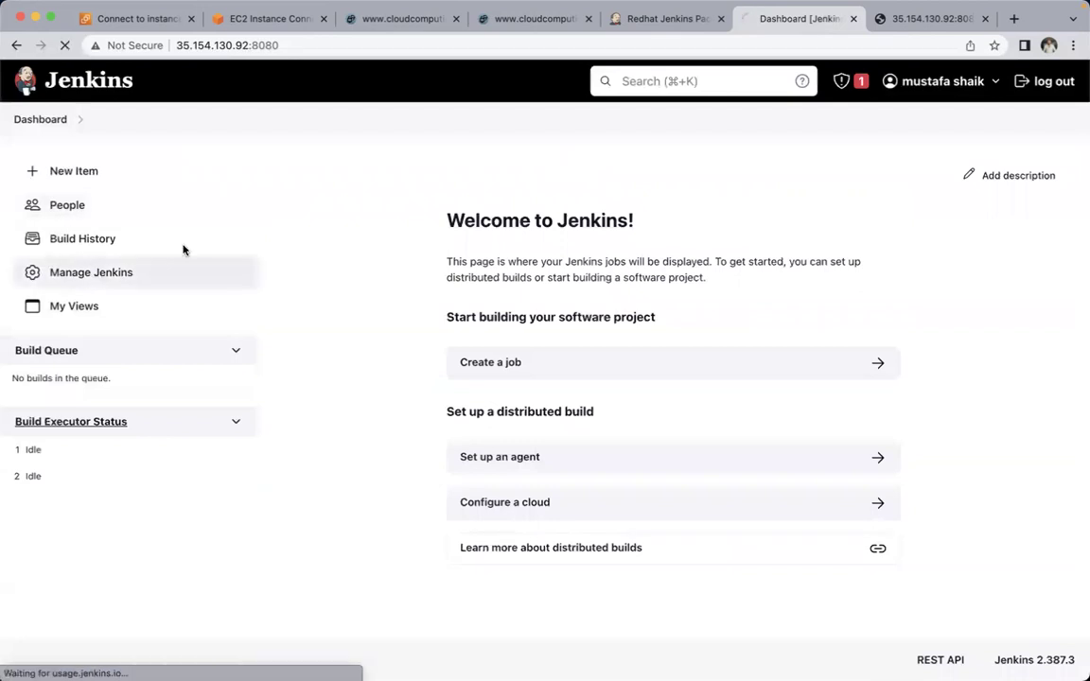
pyautogui.scroll(-5, 650, 256)
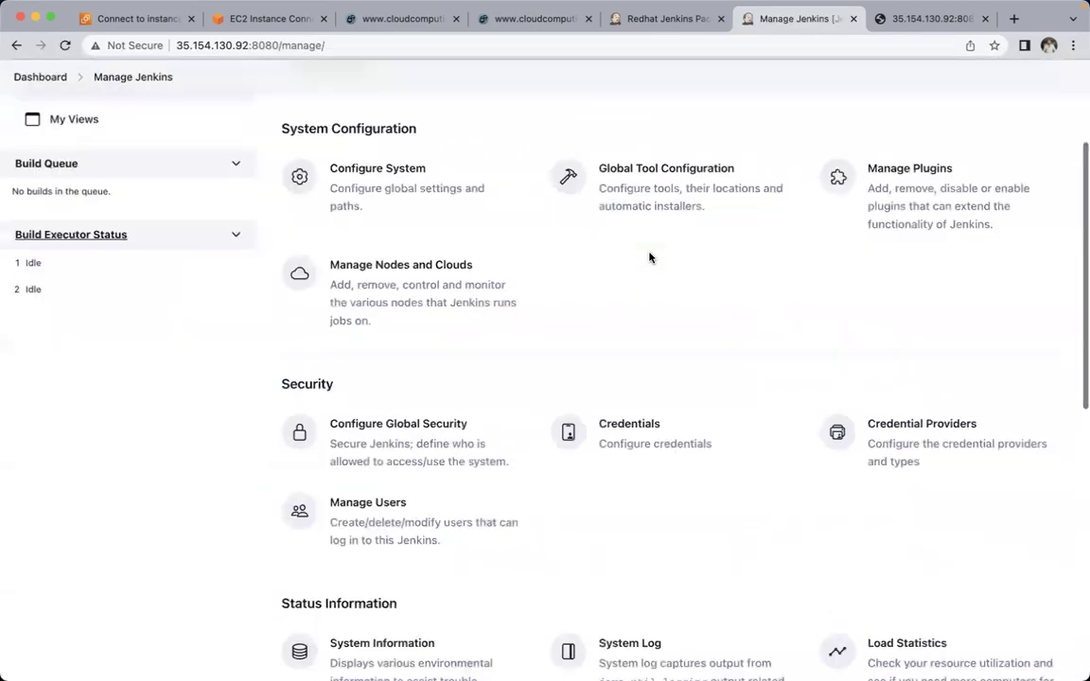
pyautogui.scroll(2, 904, 182)
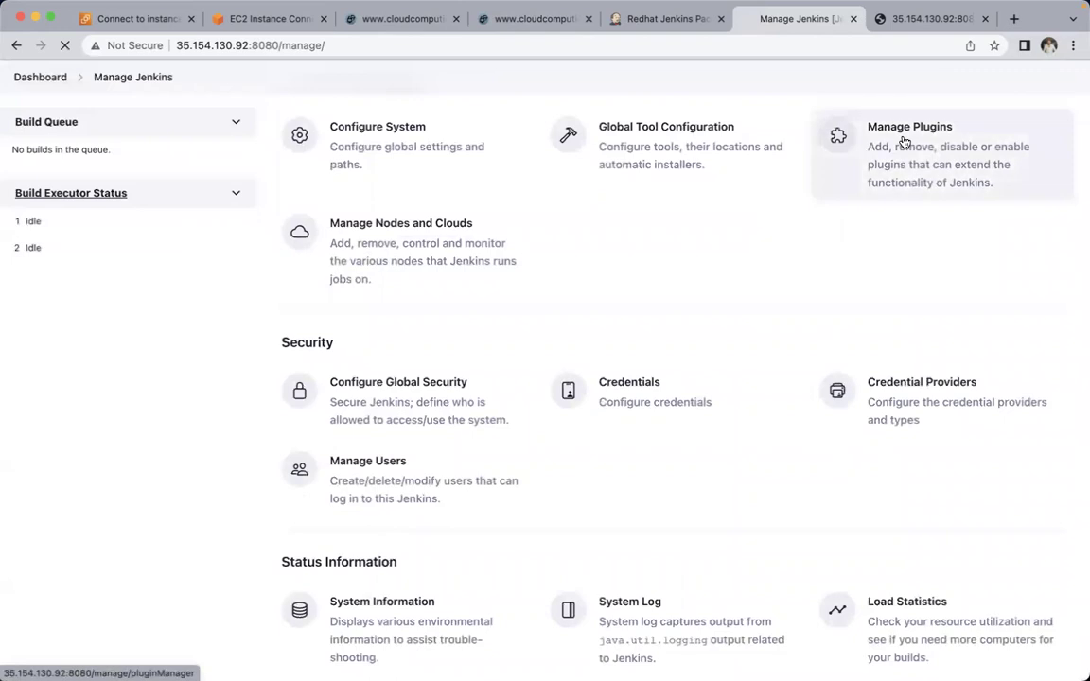
pyautogui.click(906, 142)
pyautogui.click(118, 217)
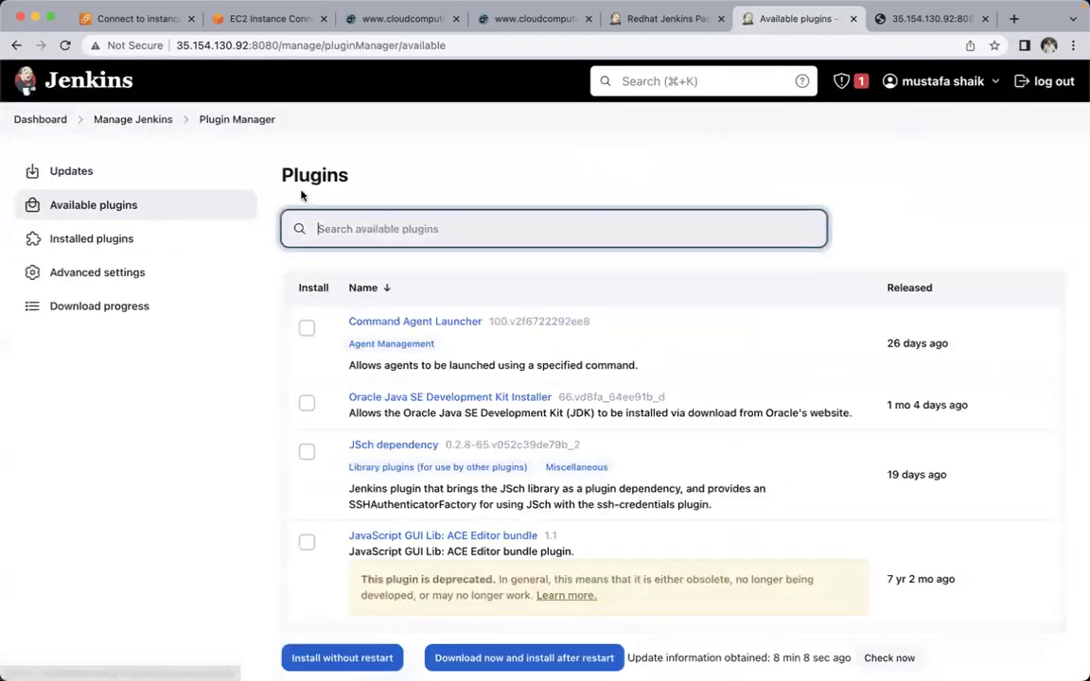
pyautogui.write('docker')
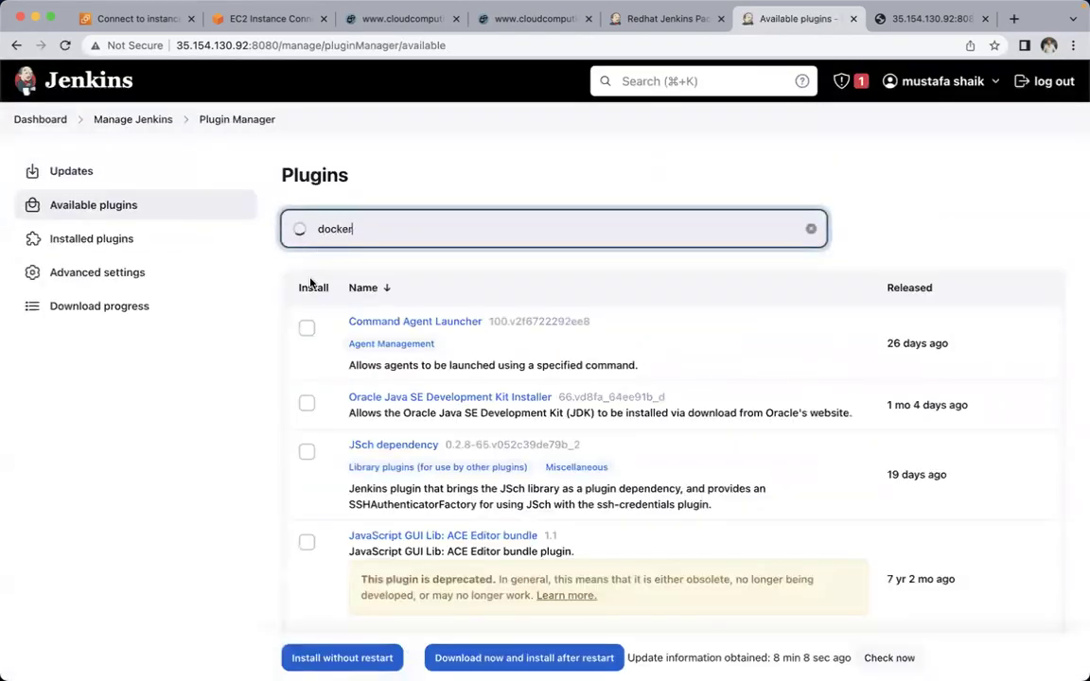
pyautogui.click(307, 329)
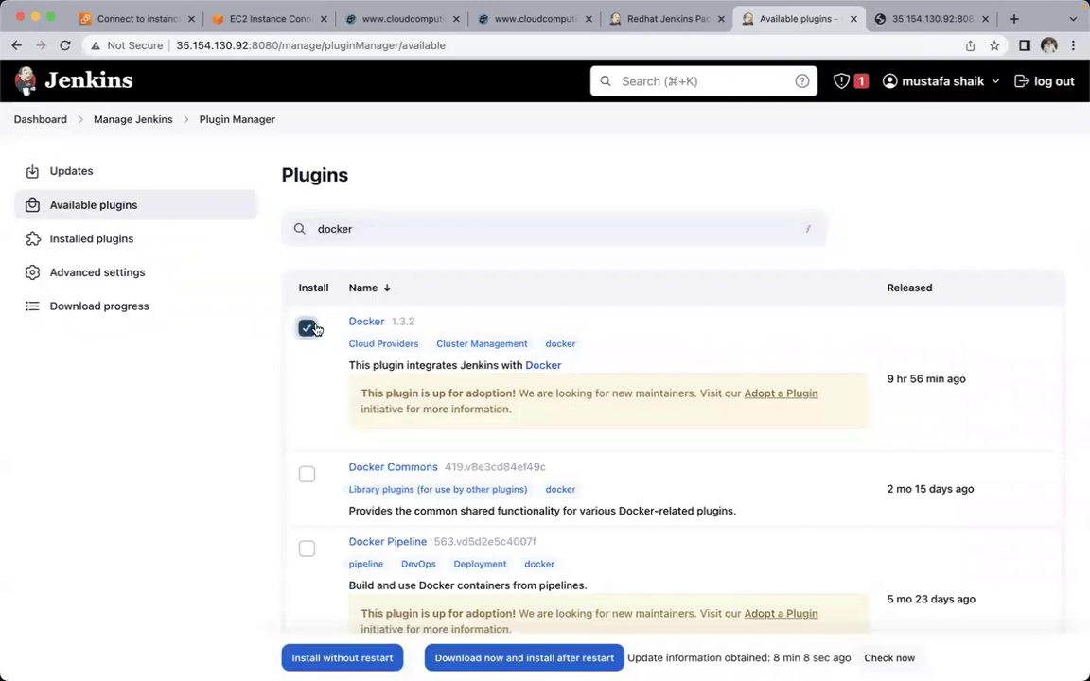
pyautogui.click(325, 658)
# Step: Wait until Docker, Docker API, Docker Commons and dependencies show Success, then return to Manage Jenkins
pyautogui.scroll(-15, 327, 662)
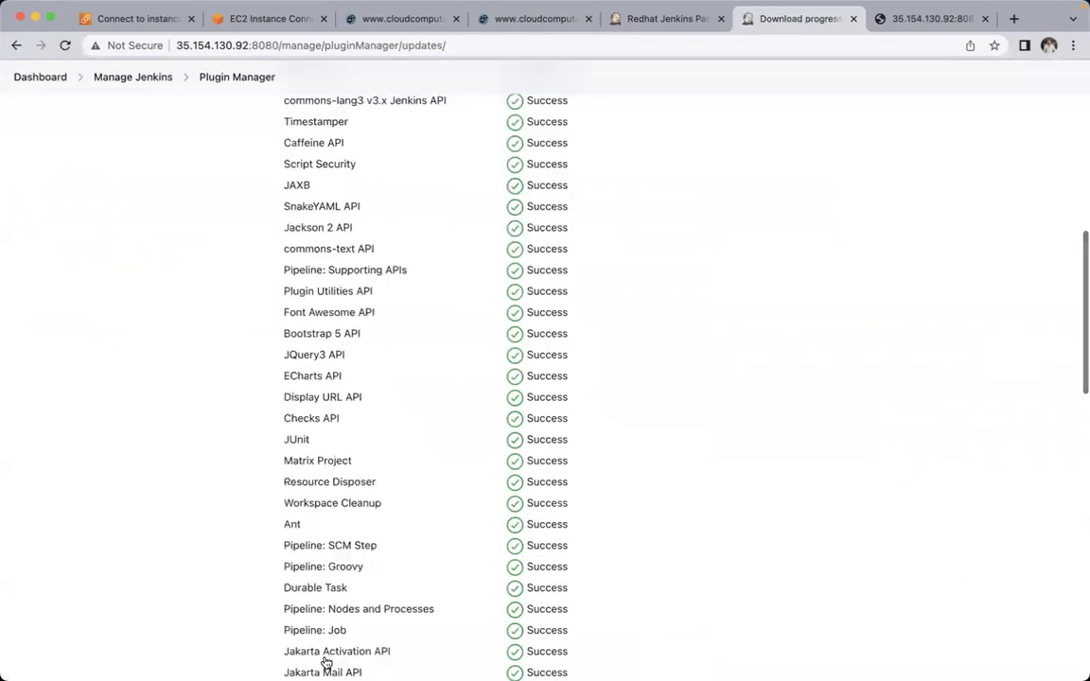
pyautogui.scroll(1, 284, 530)
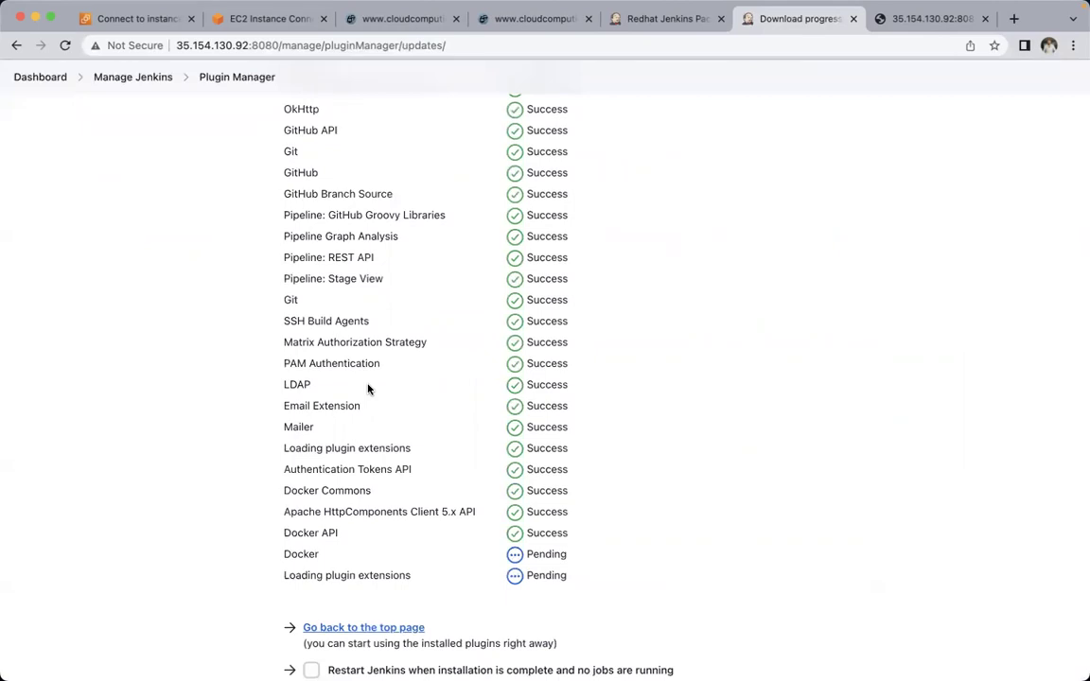
pyautogui.scroll(-3, 349, 499)
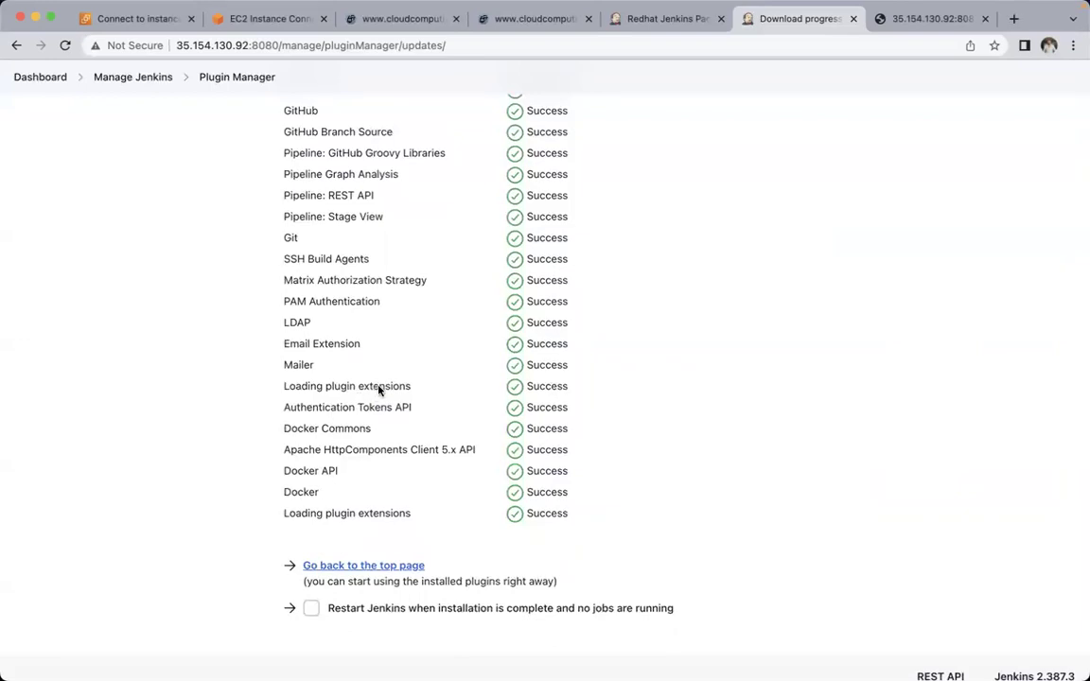
pyautogui.scroll(15, 281, 386)
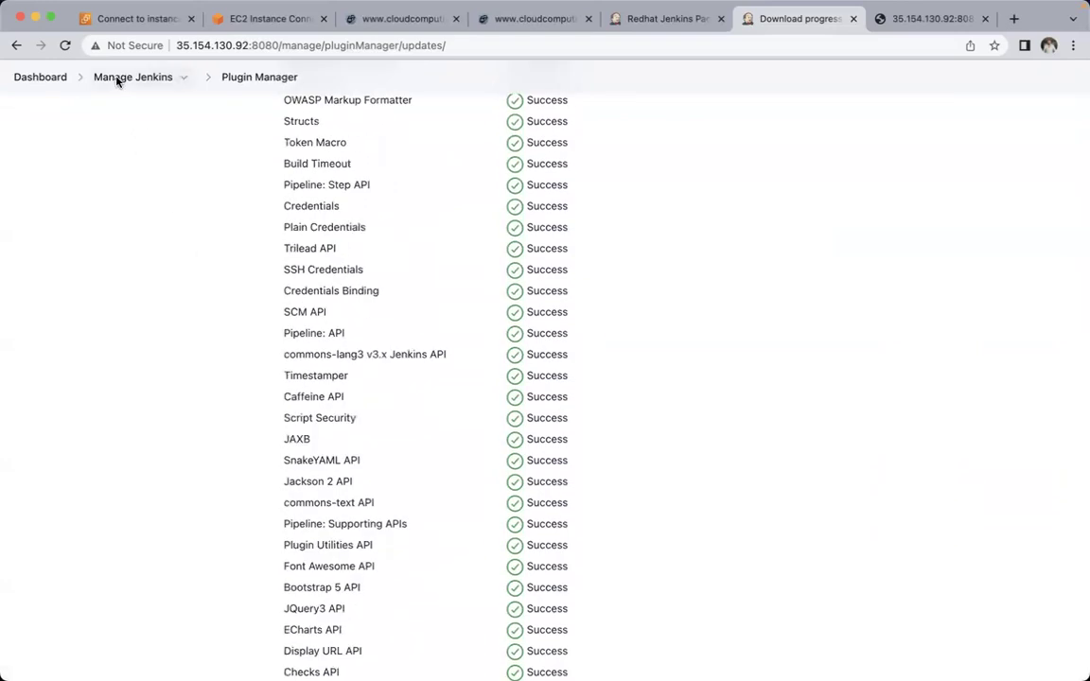
pyautogui.click(118, 79)
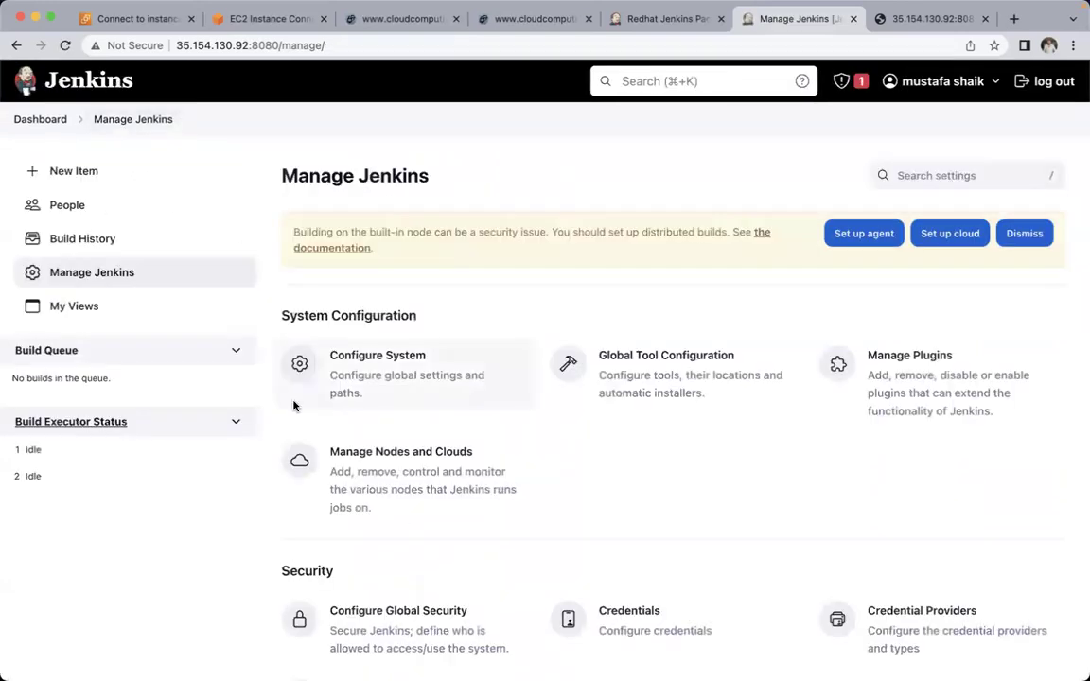
# Step: From Manage Nodes and Clouds > Configure Clouds, add a new Docker cloud named docker
pyautogui.scroll(-5, 293, 404)
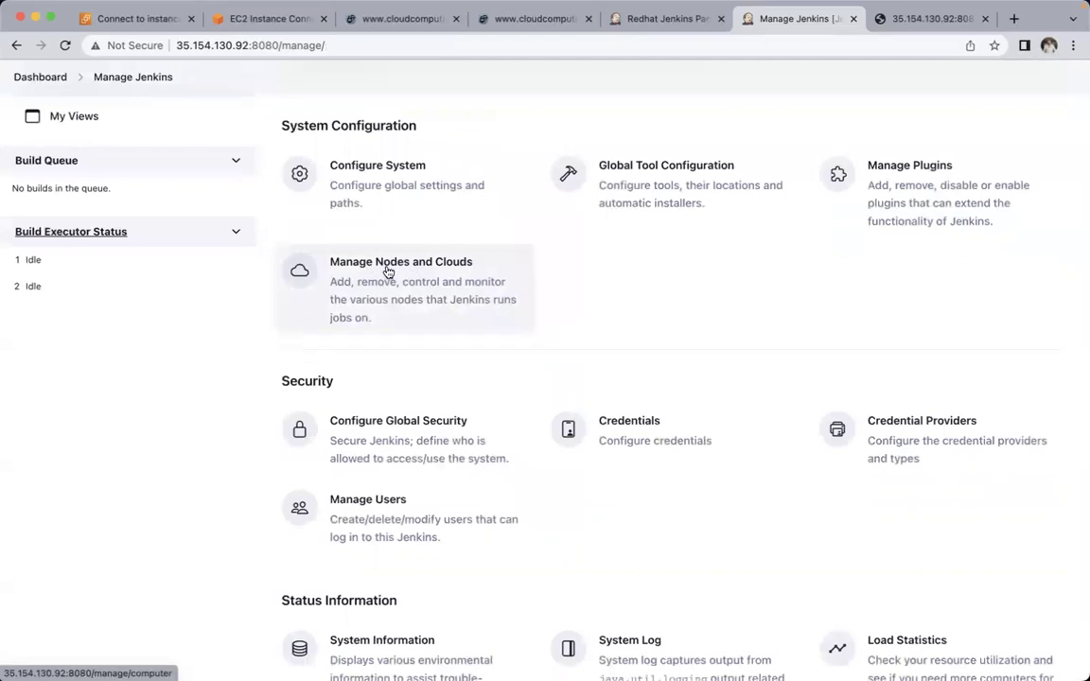
pyautogui.click(388, 272)
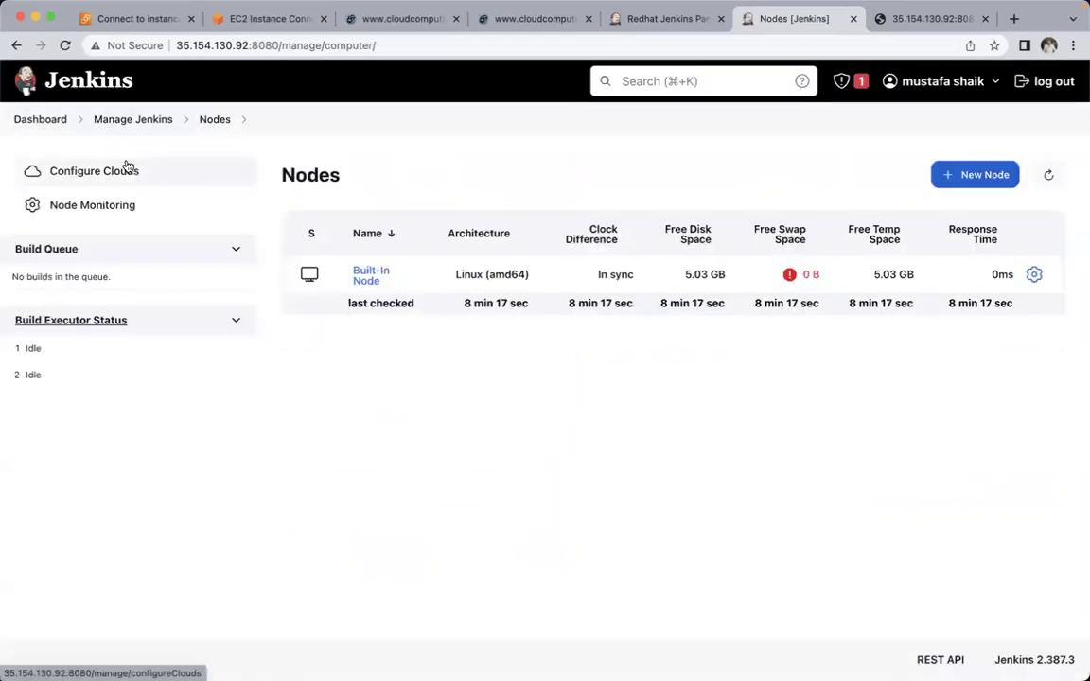
pyautogui.click(93, 174)
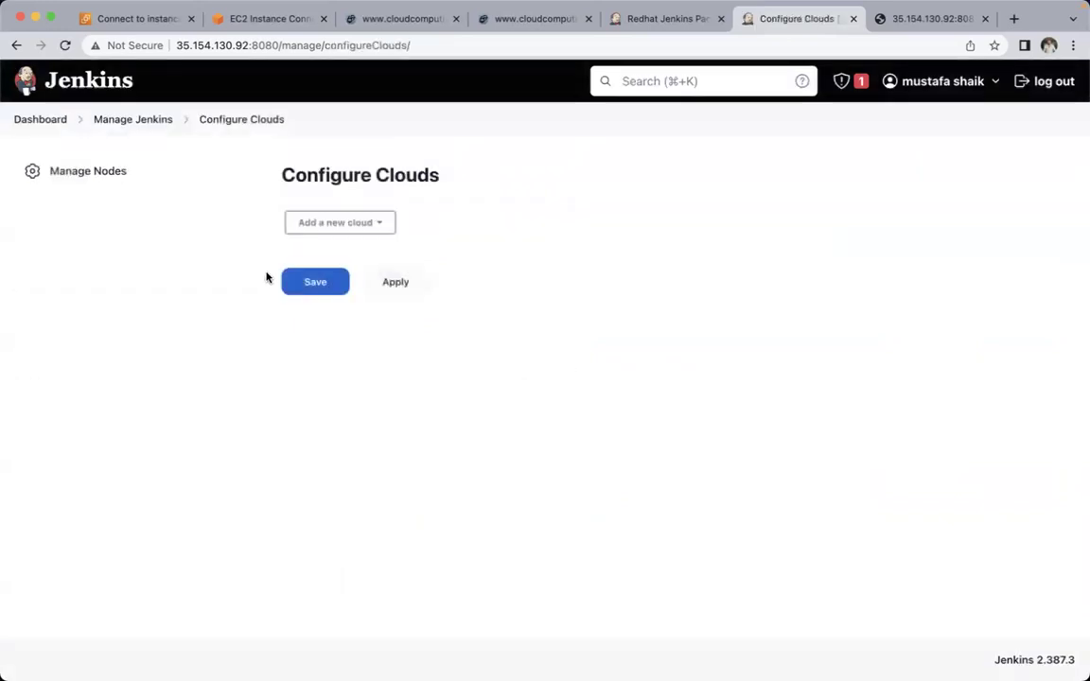
pyautogui.moveTo(259, 173); pyautogui.dragTo(446, 175)
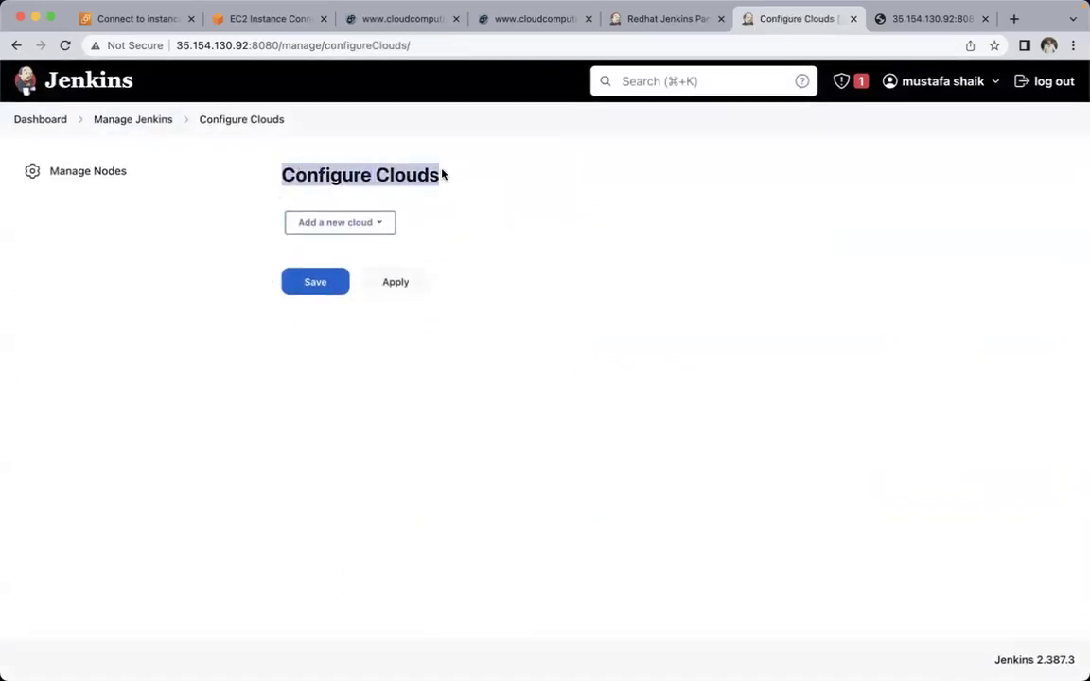
pyautogui.click(348, 221)
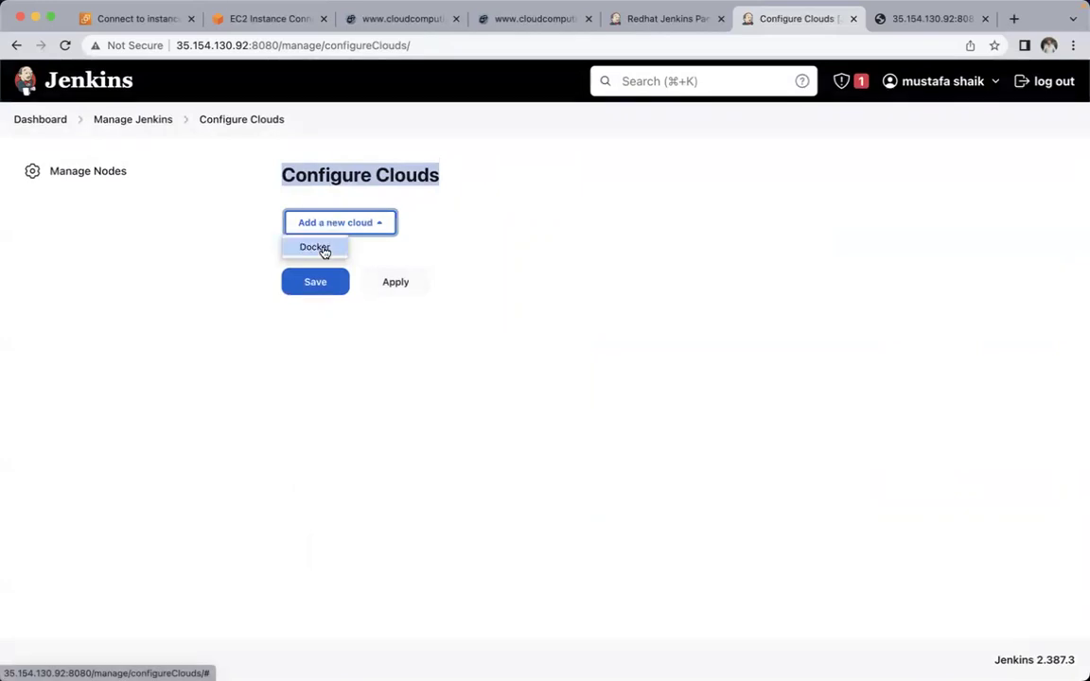
pyautogui.click(319, 248)
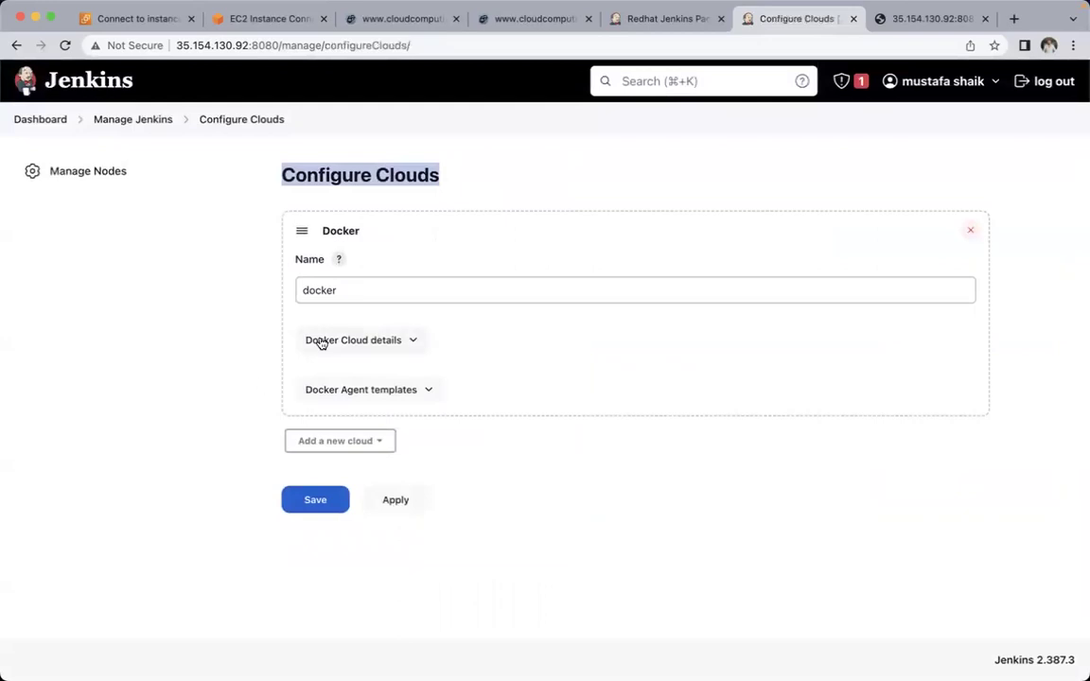
pyautogui.click(321, 341)
# Step: Set Docker Host URI to tcp://0.0.0.0:4243, confirm Version 20.10.23 via Test Connection, and save
pyautogui.scroll(-5, 235, 380)
pyautogui.click(397, 166)
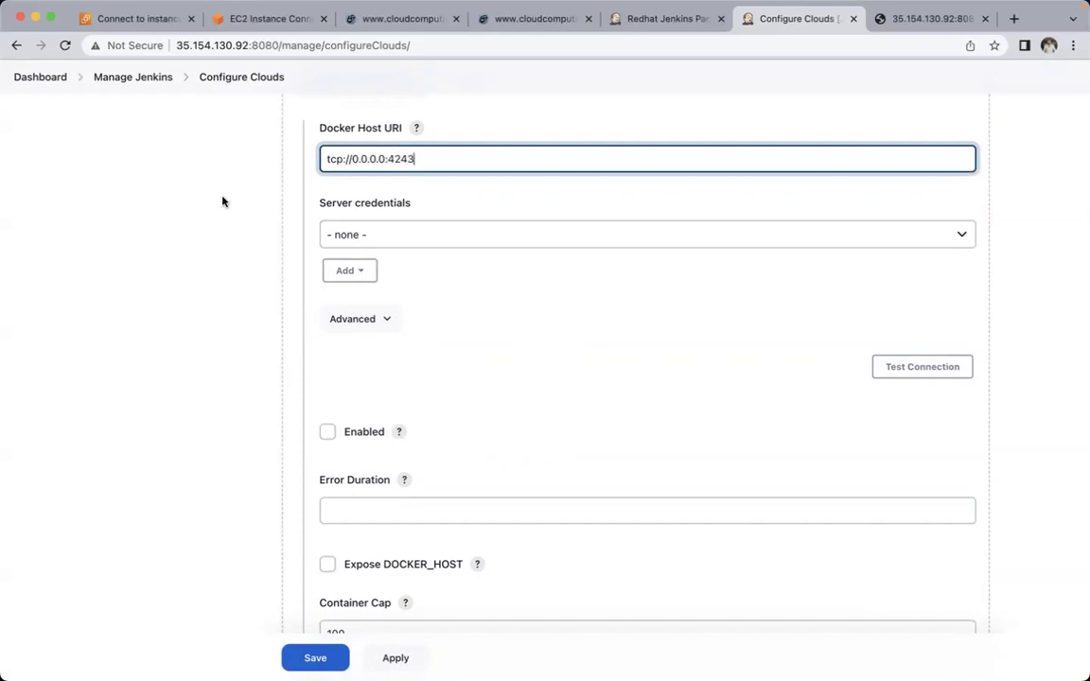
pyautogui.click(527, 198)
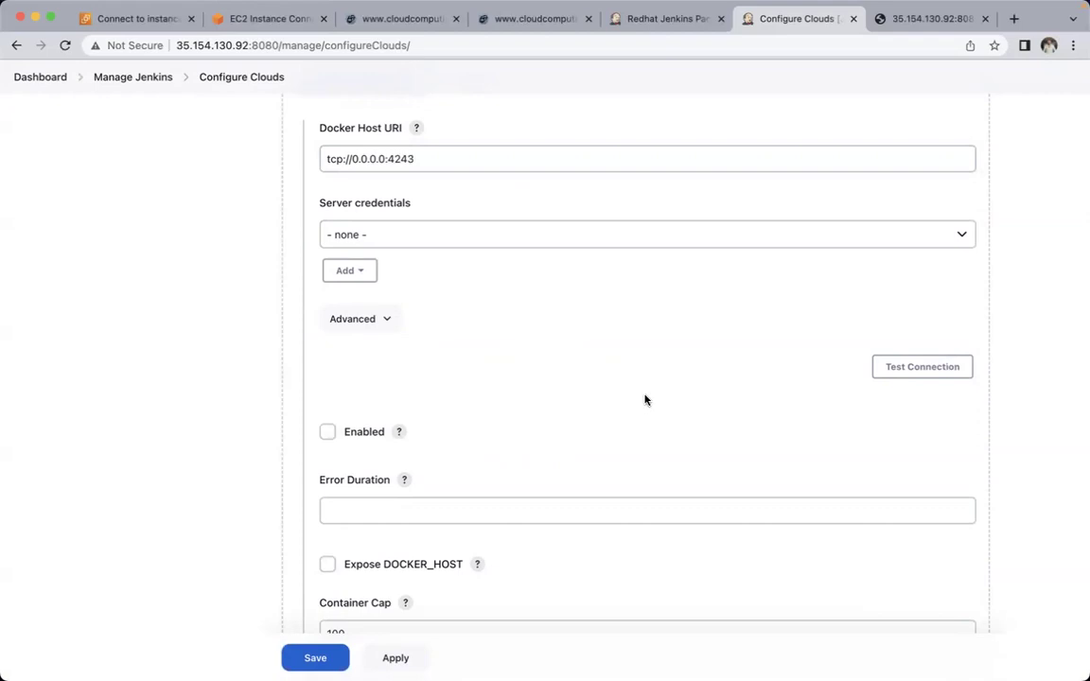
pyautogui.click(922, 366)
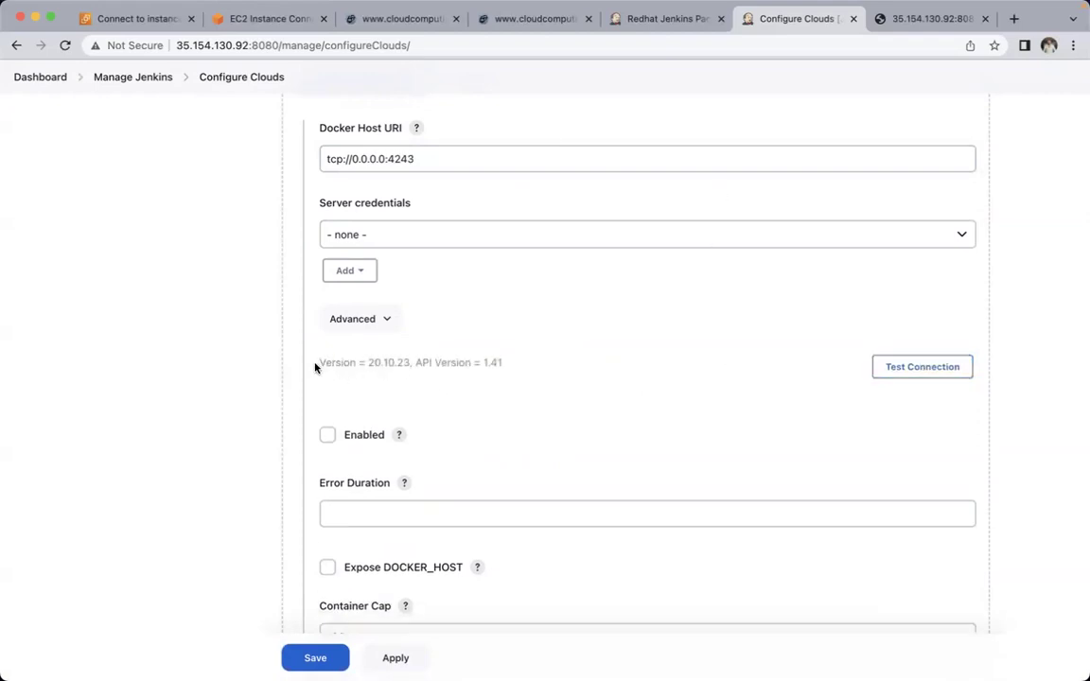
pyautogui.moveTo(314, 366); pyautogui.dragTo(533, 366)
pyautogui.click(532, 366)
pyautogui.click(312, 657)
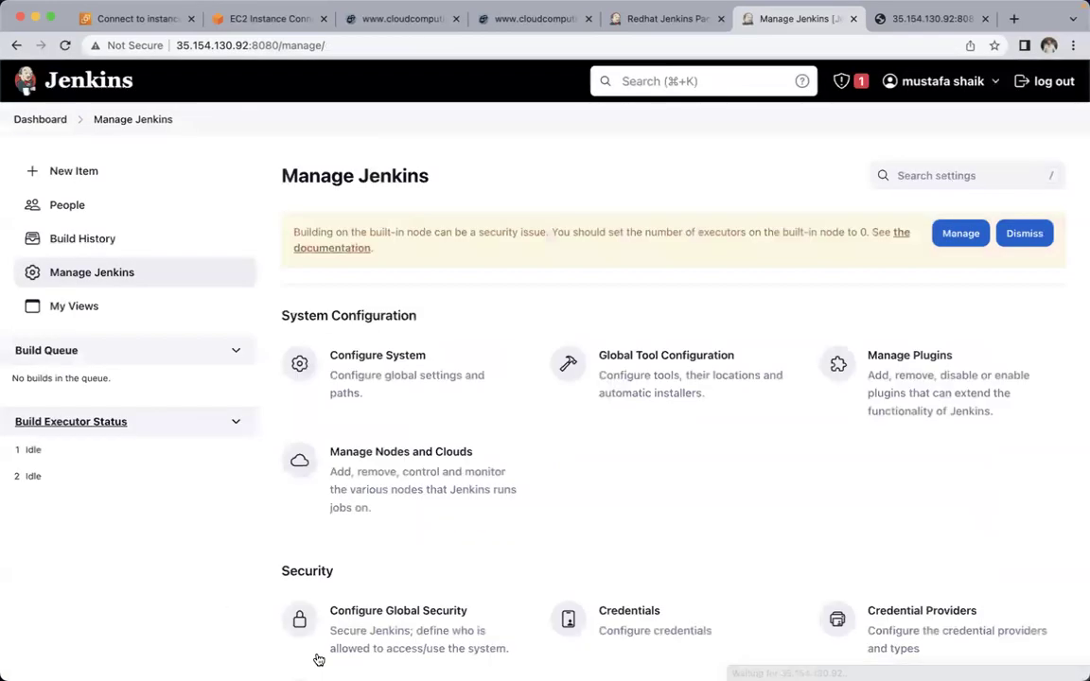
# Step: Open the Docker entry under Uncategorized on Manage Jenkins to list the docker cloud's servers
pyautogui.scroll(-10, 384, 527)
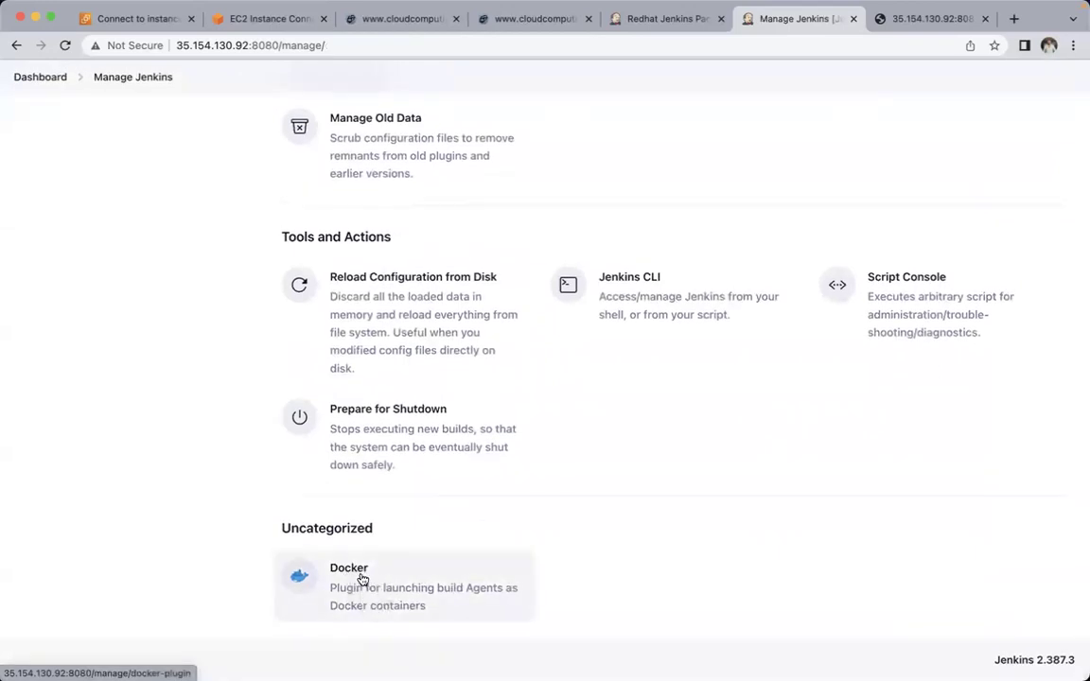
pyautogui.moveTo(283, 528); pyautogui.dragTo(407, 532)
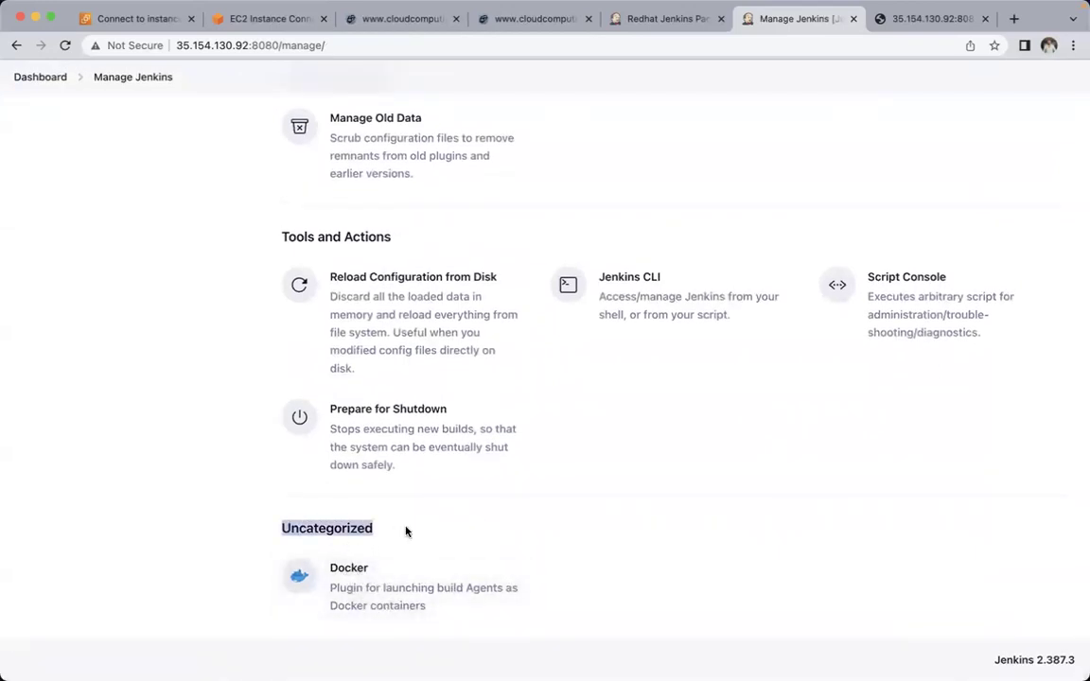
pyautogui.click(427, 592)
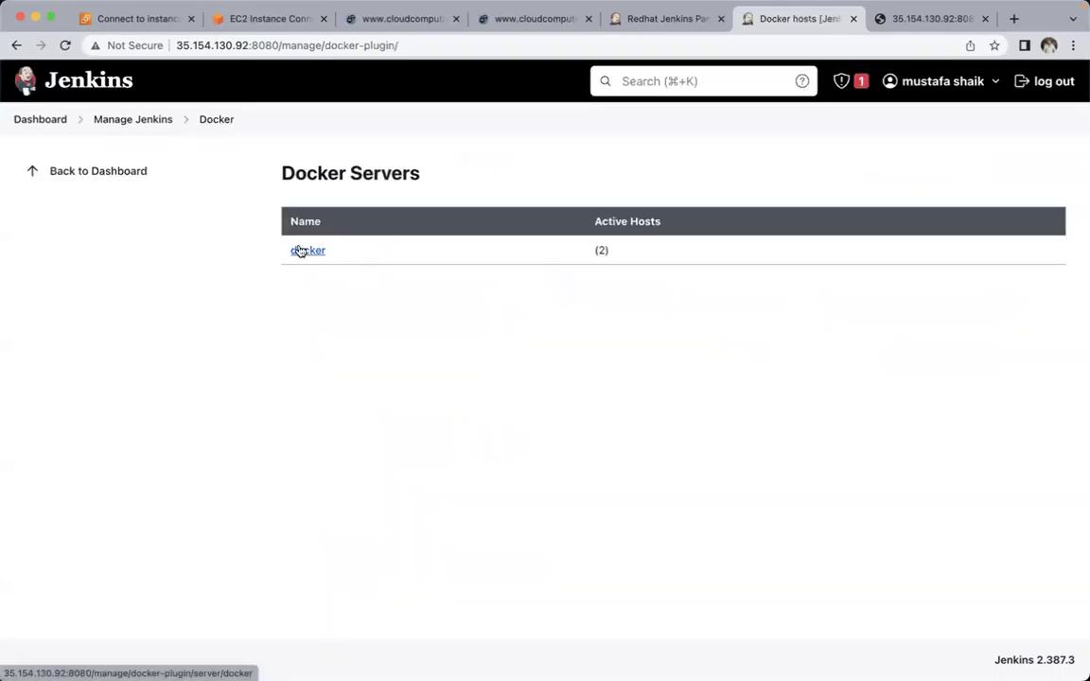
# Step: Inspect the docker server's running httpd and nginx containers, including their IDs and ports 8082 and 8081
pyautogui.click(299, 250)
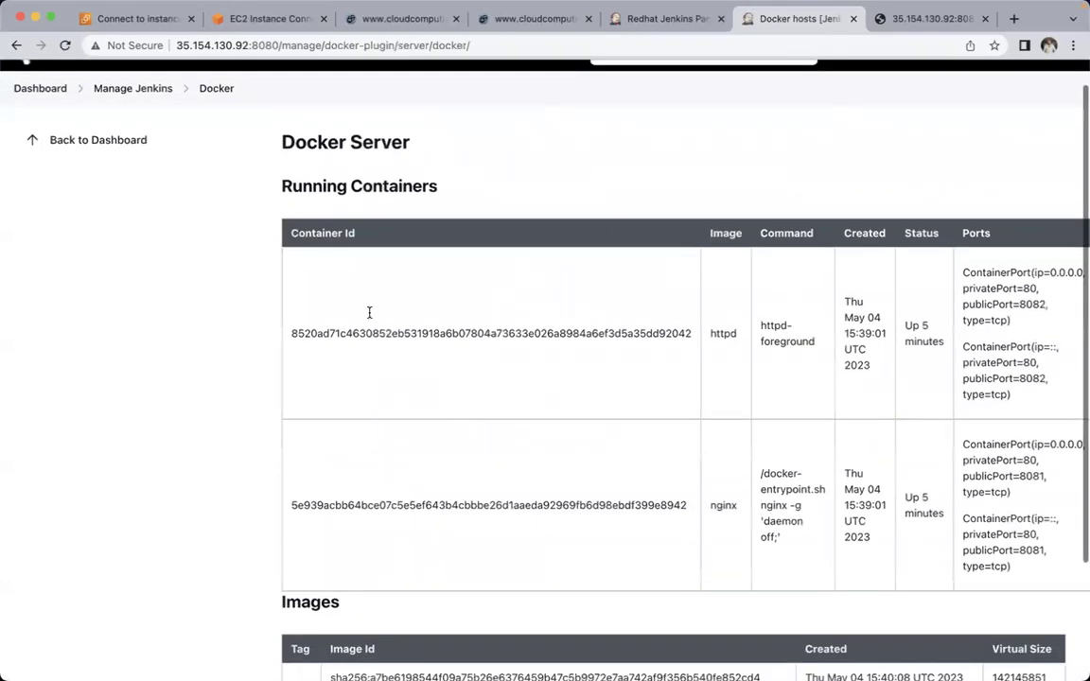
pyautogui.scroll(-1, 299, 320)
pyautogui.moveTo(299, 320); pyautogui.dragTo(642, 329)
pyautogui.moveTo(299, 488); pyautogui.dragTo(508, 489)
pyautogui.moveTo(626, 314); pyautogui.dragTo(659, 319)
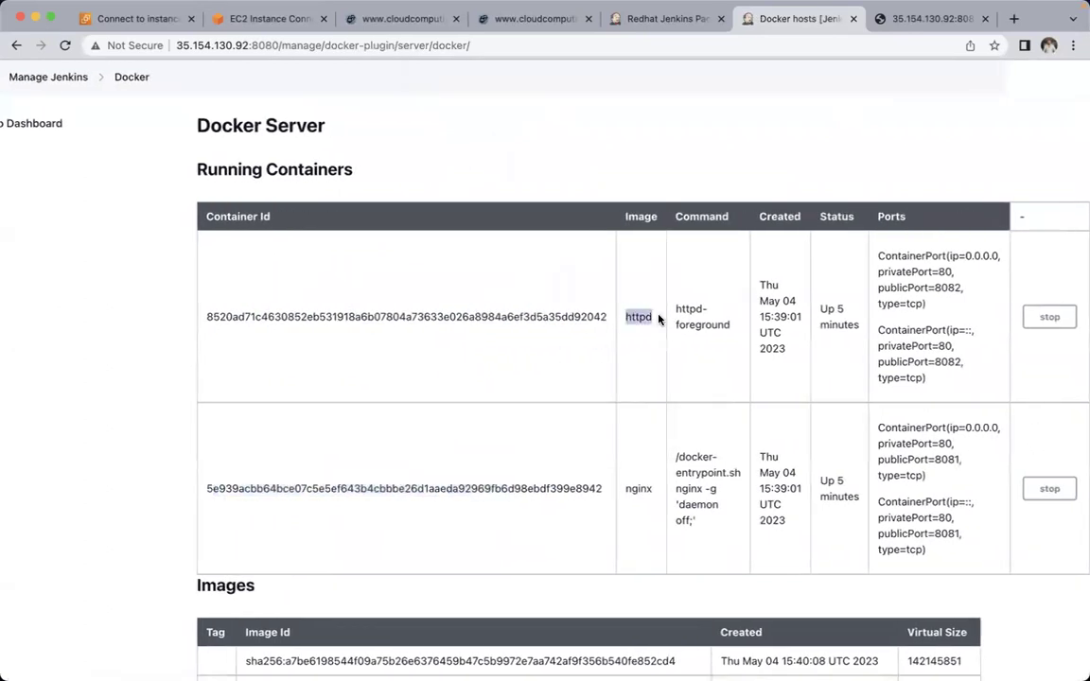
pyautogui.moveTo(621, 497); pyautogui.dragTo(658, 493)
pyautogui.tripleClick(704, 327)
pyautogui.moveTo(761, 281); pyautogui.dragTo(784, 363)
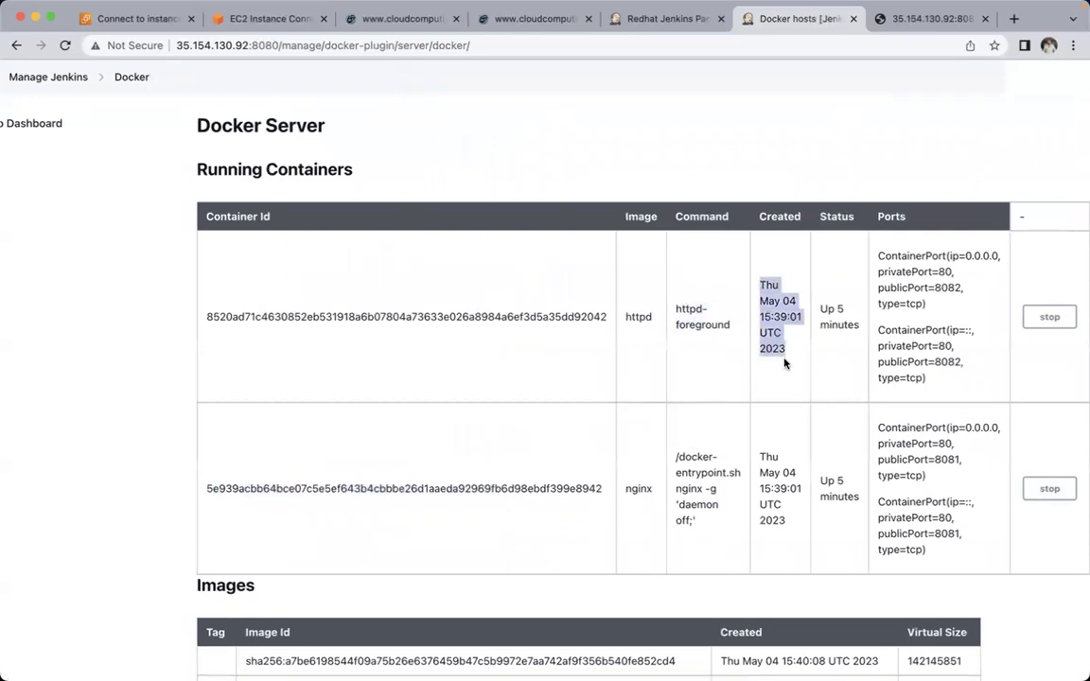
pyautogui.moveTo(878, 254); pyautogui.dragTo(920, 376)
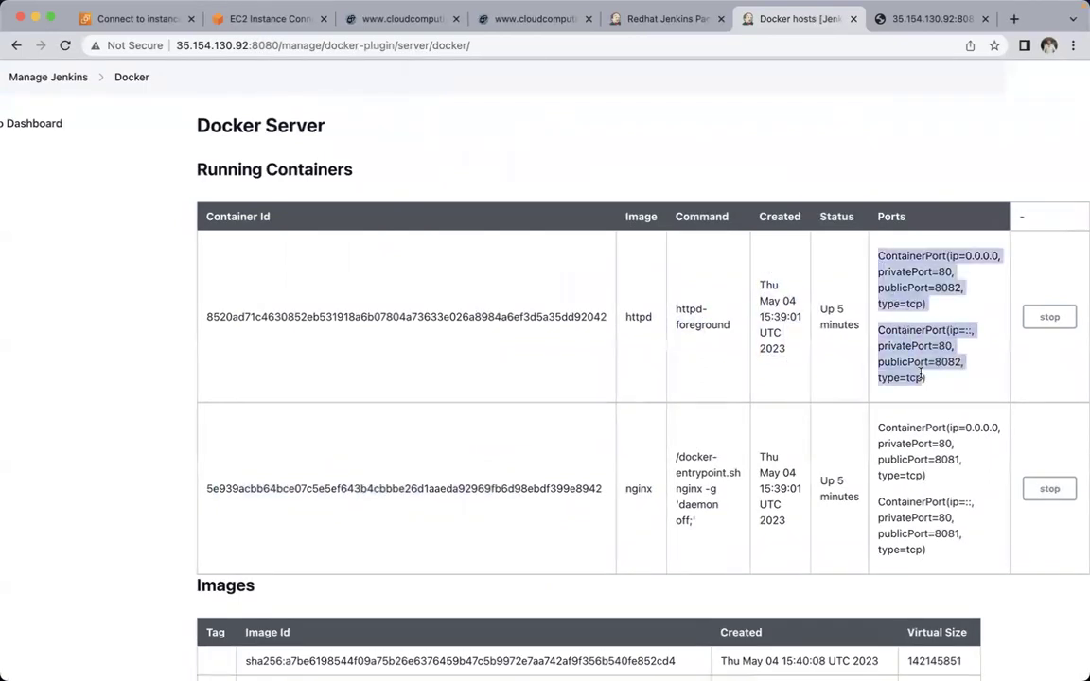
pyautogui.moveTo(962, 534); pyautogui.dragTo(926, 534)
pyautogui.click(925, 495)
# Step: Review the server's three images, then go back to the Jenkins dashboard
pyautogui.scroll(-1, 925, 496)
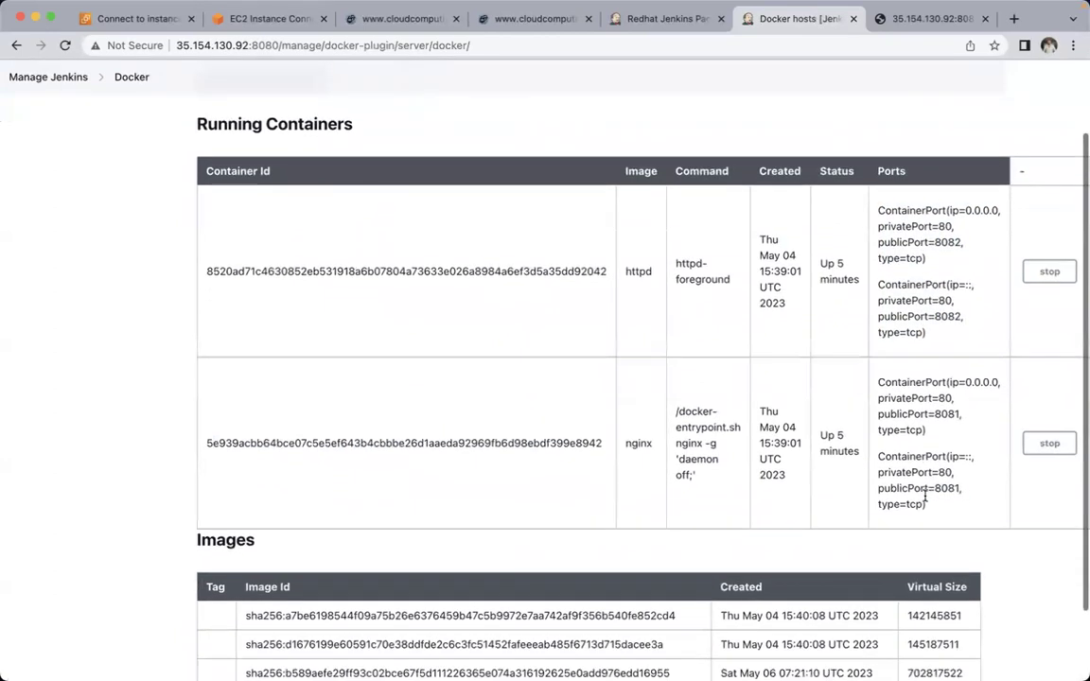
pyautogui.scroll(3, 925, 496)
pyautogui.scroll(-1, 924, 496)
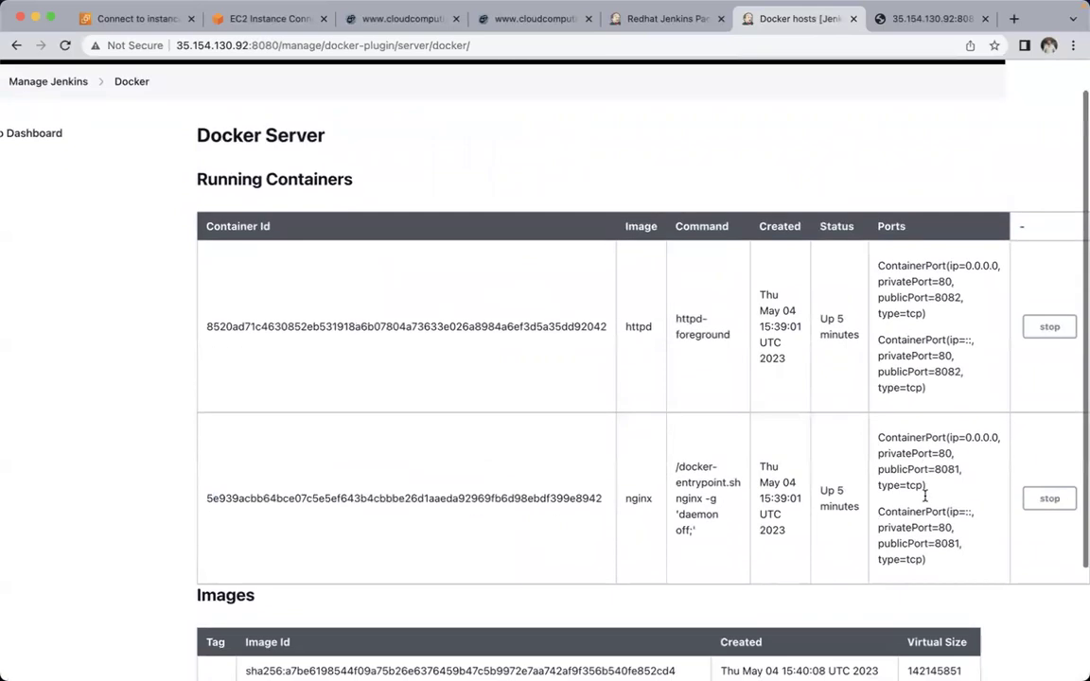
pyautogui.scroll(-1, 926, 502)
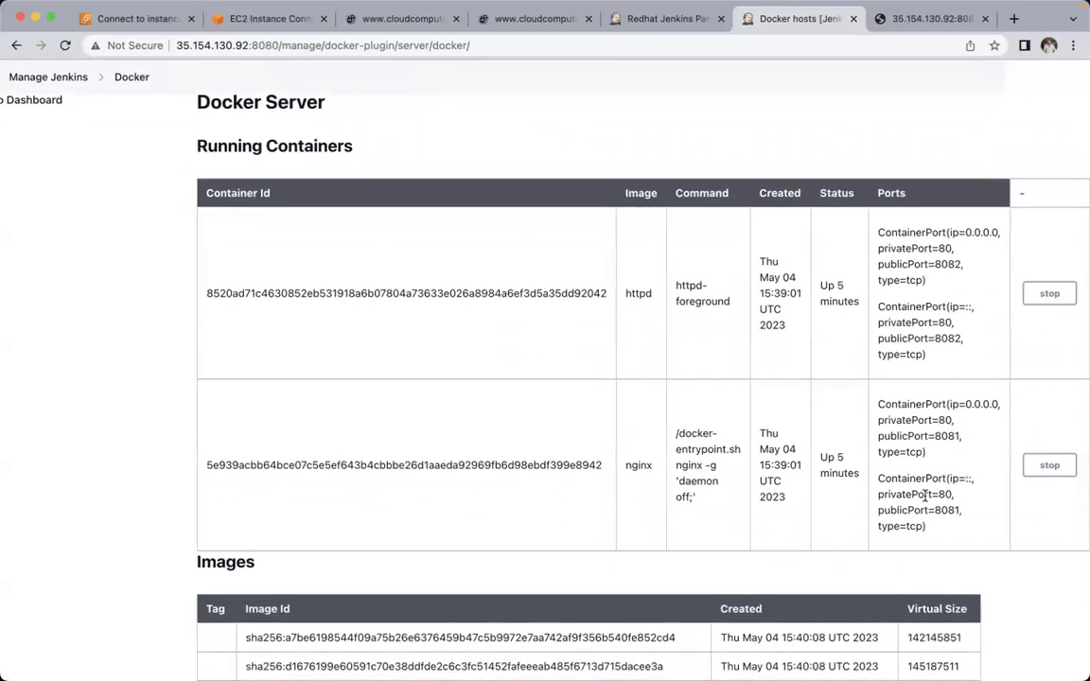
pyautogui.scroll(-5, 925, 496)
pyautogui.scroll(6, 287, 260)
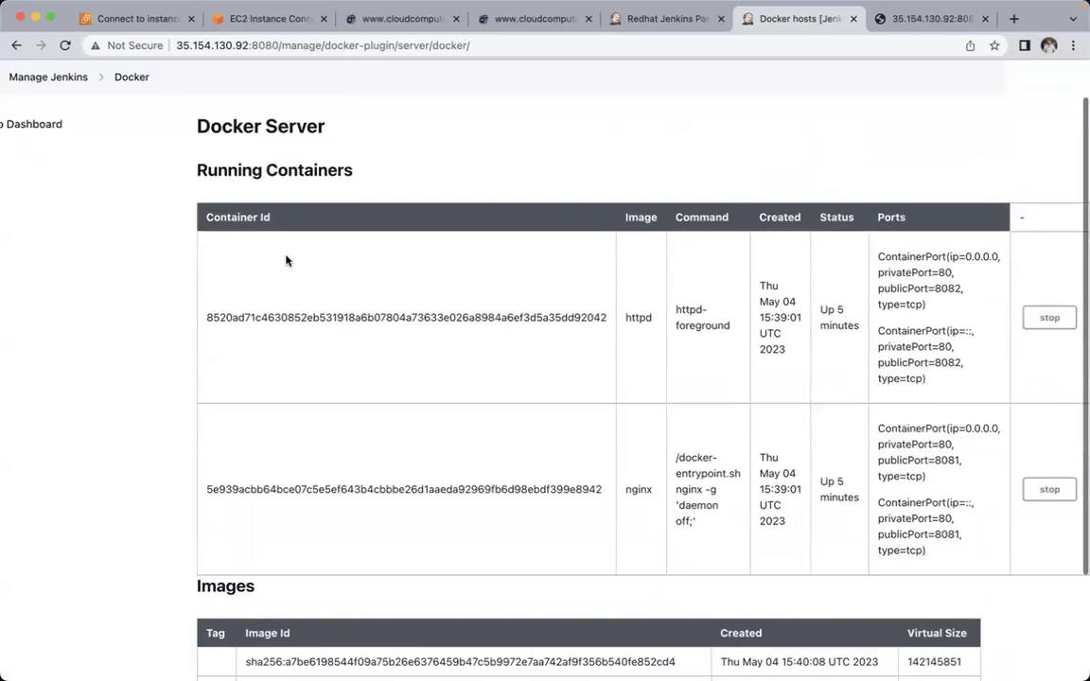
pyautogui.scroll(-3, 287, 260)
pyautogui.moveTo(232, 542); pyautogui.dragTo(699, 556)
pyautogui.click(692, 557)
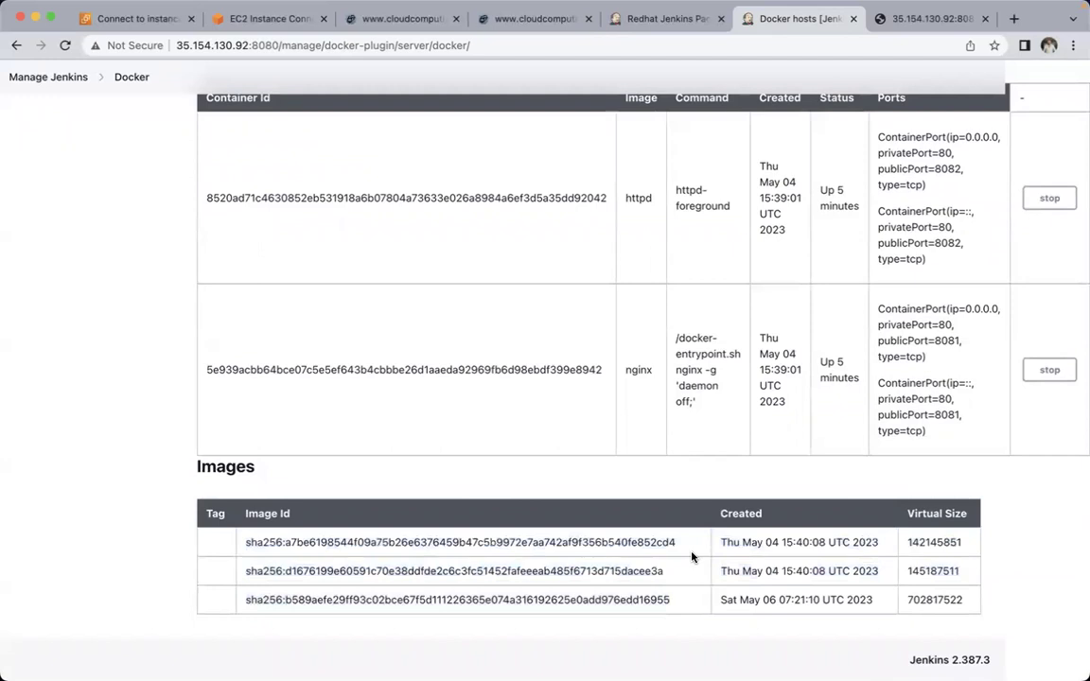
pyautogui.scroll(4, 691, 557)
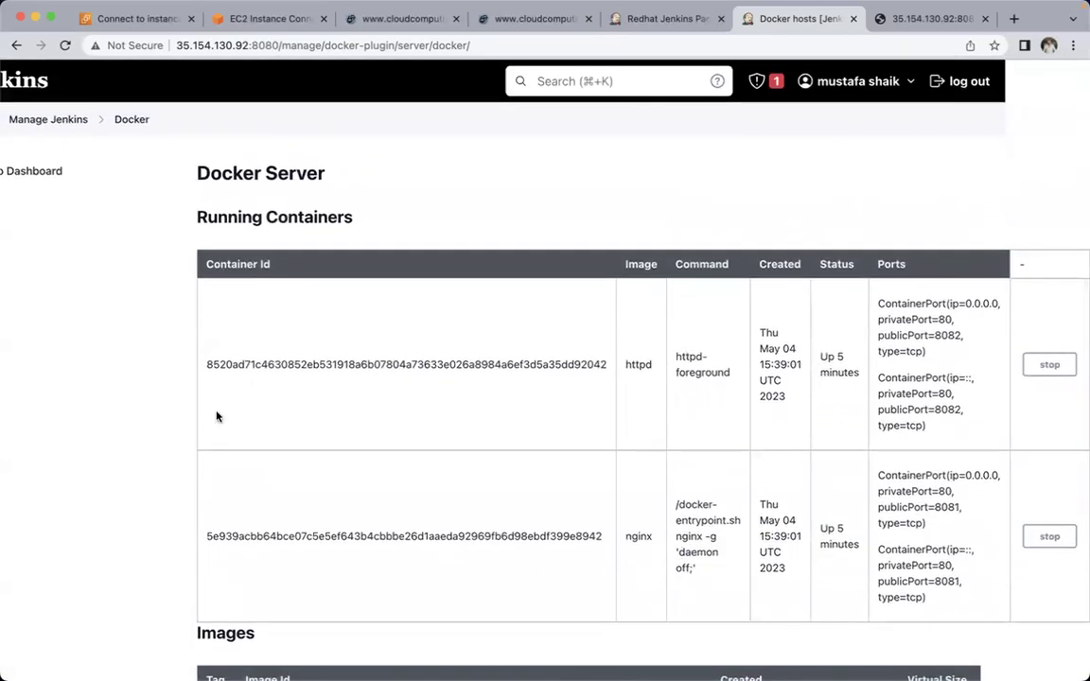
pyautogui.hscroll(-3, 141, 324)
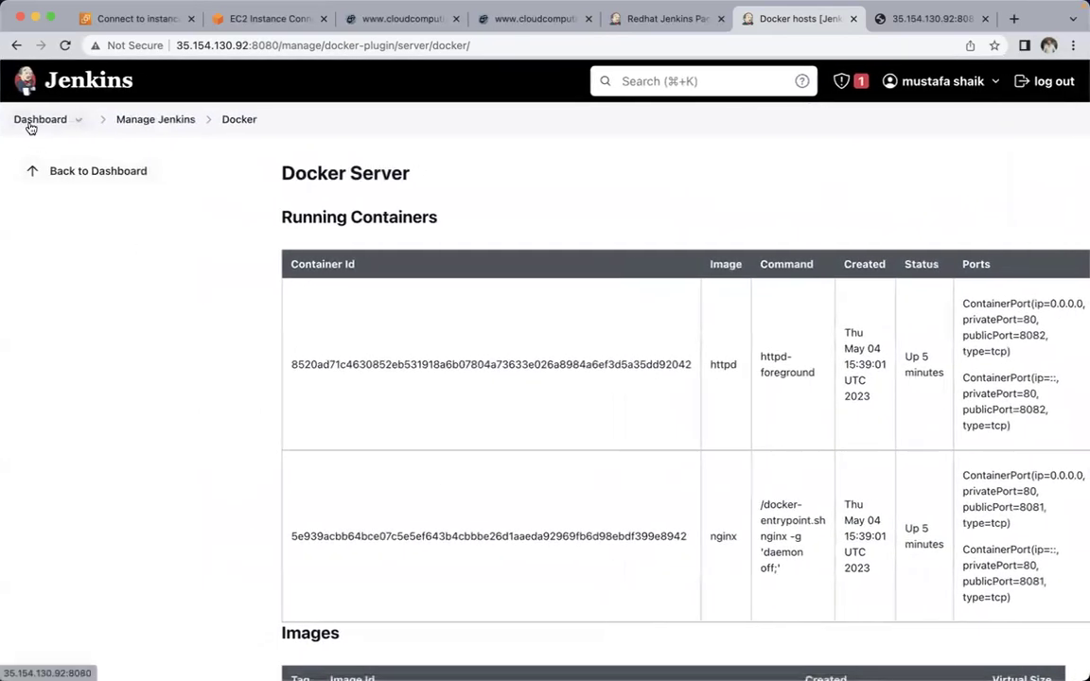
pyautogui.click(31, 126)
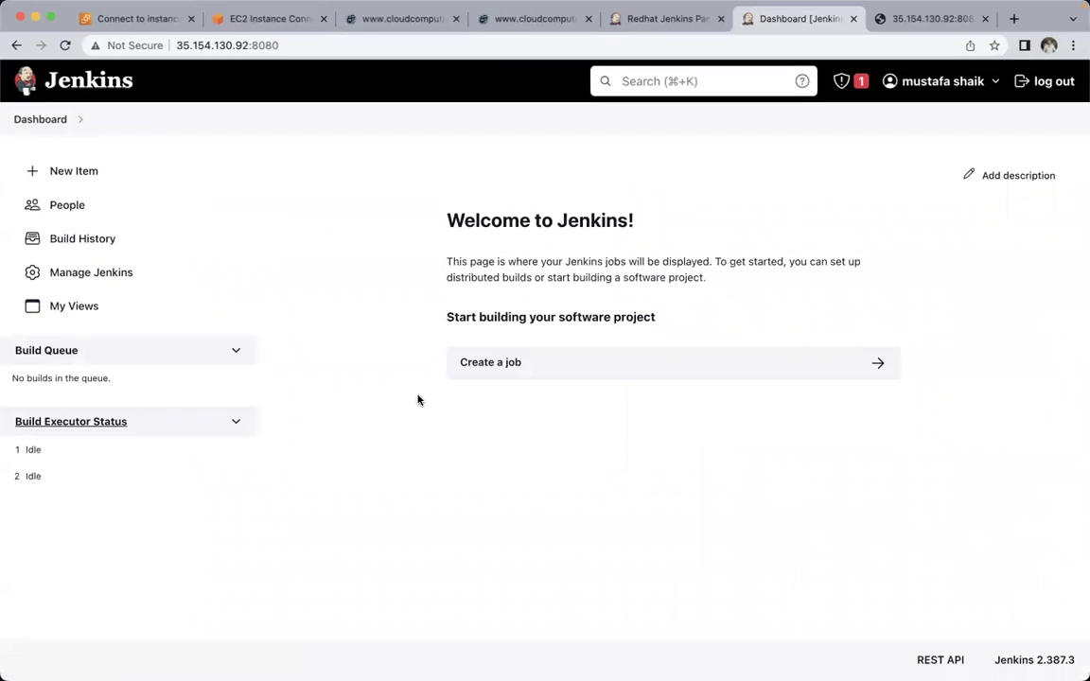